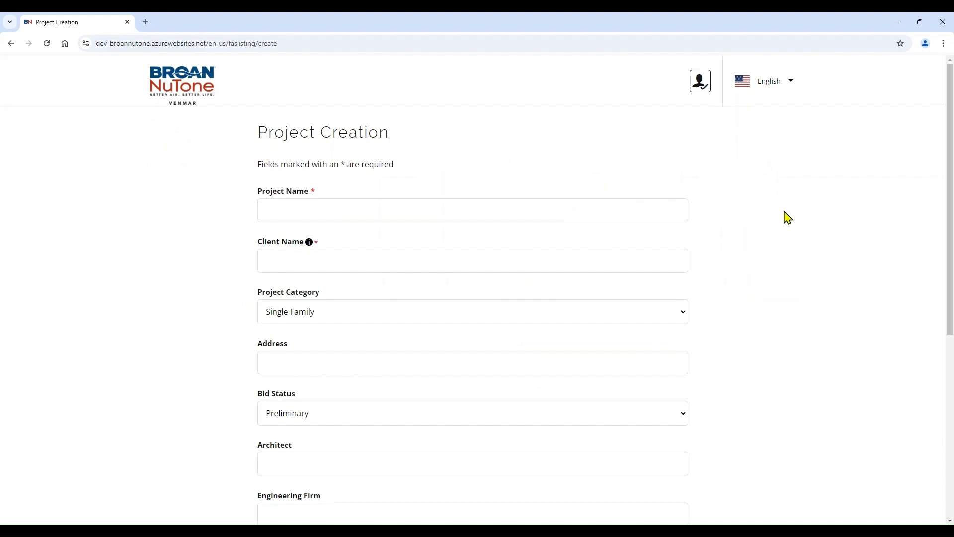
Enter project 'Demo' for client 'PTC Developments', category Multi-Family Residential (4+ Stories), plus the project address
left_click(594, 207)
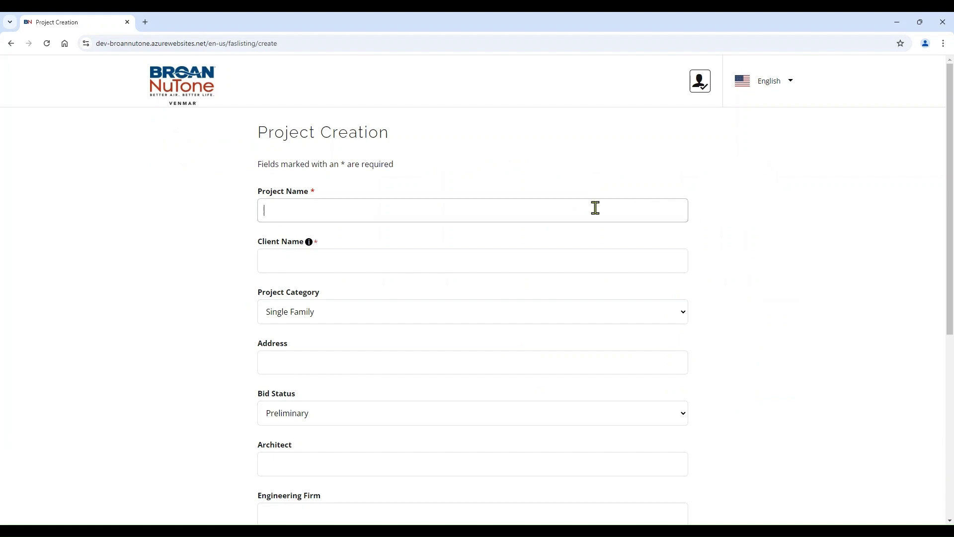
type("Demo")
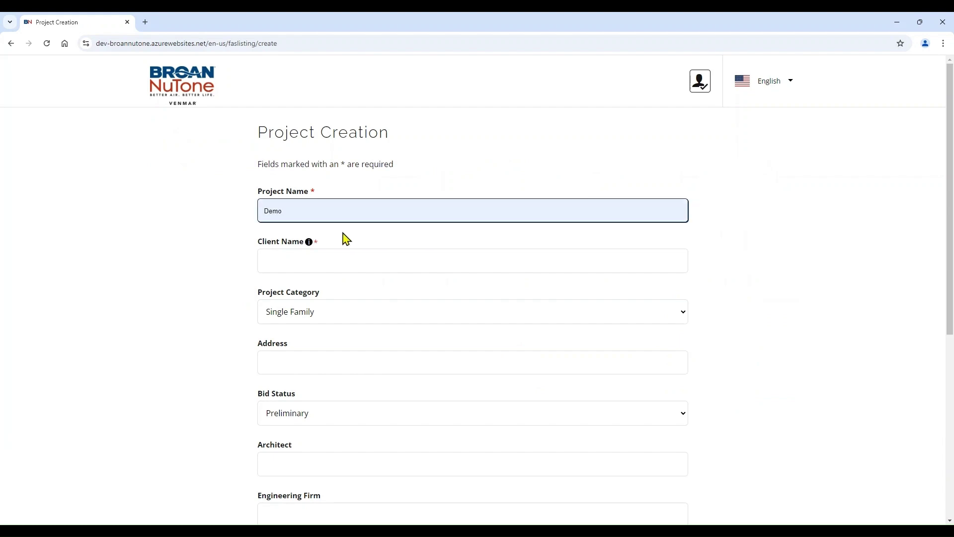
left_click(526, 258)
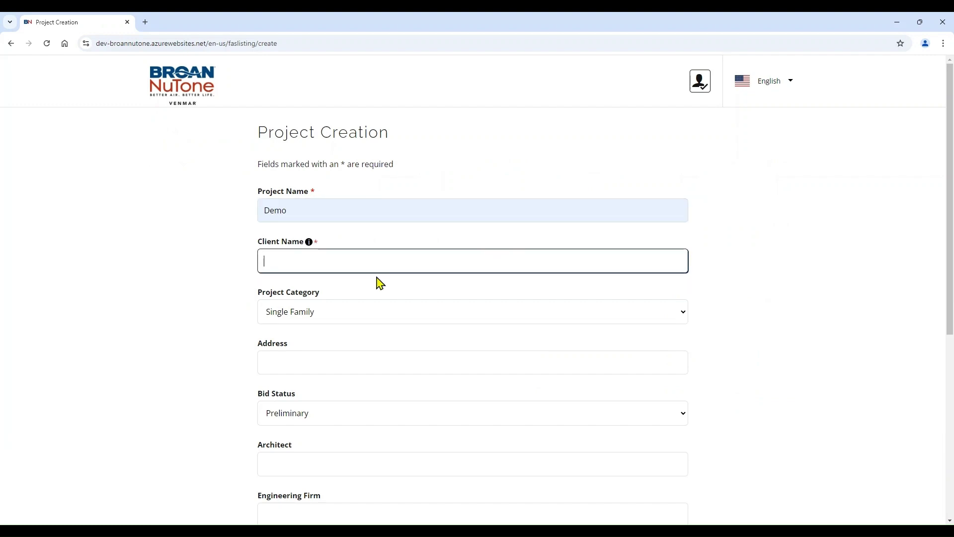
type("PTC Developments")
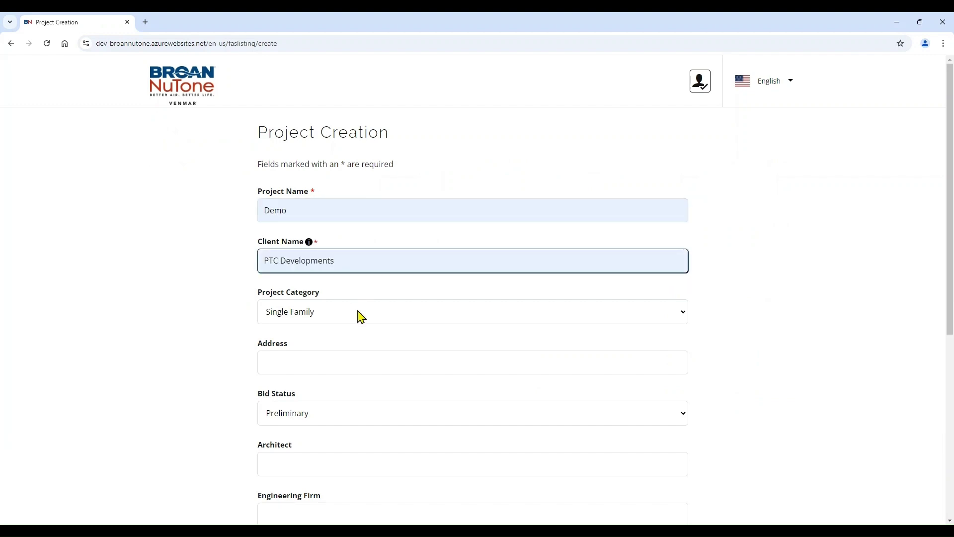
key("Tab")
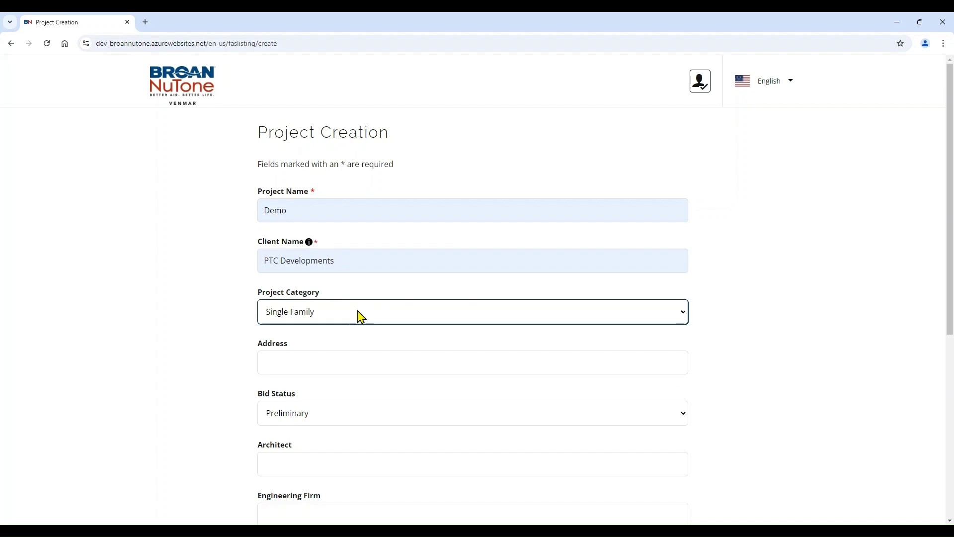
key("Down")
left_click(353, 372)
type("123 Paradise Dr.")
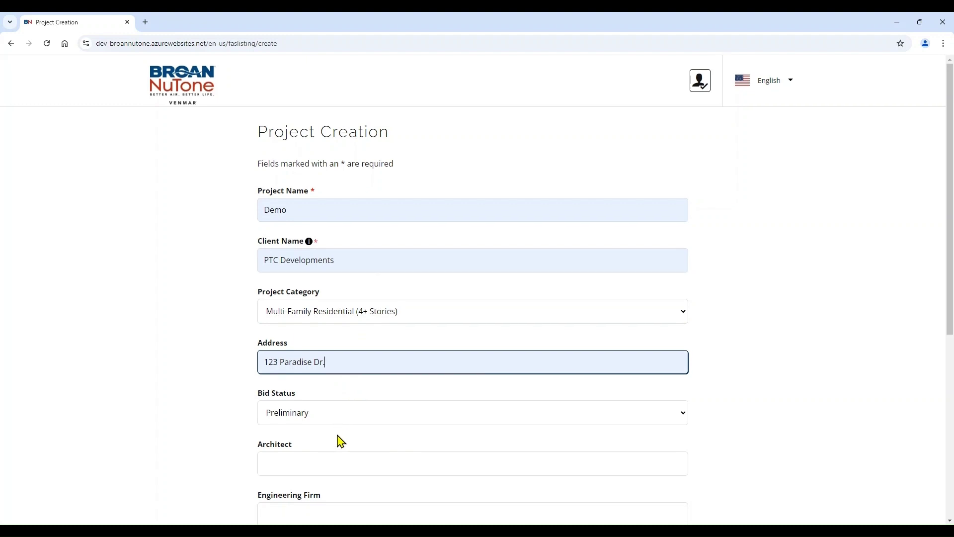
Add architect 'PCT Designs', engineering firm 'PCT', the project engineer's name and contractor 'PCT HVAC', then save
scroll(333, 428, "down", 2)
left_click(321, 369)
type("PCT Designs")
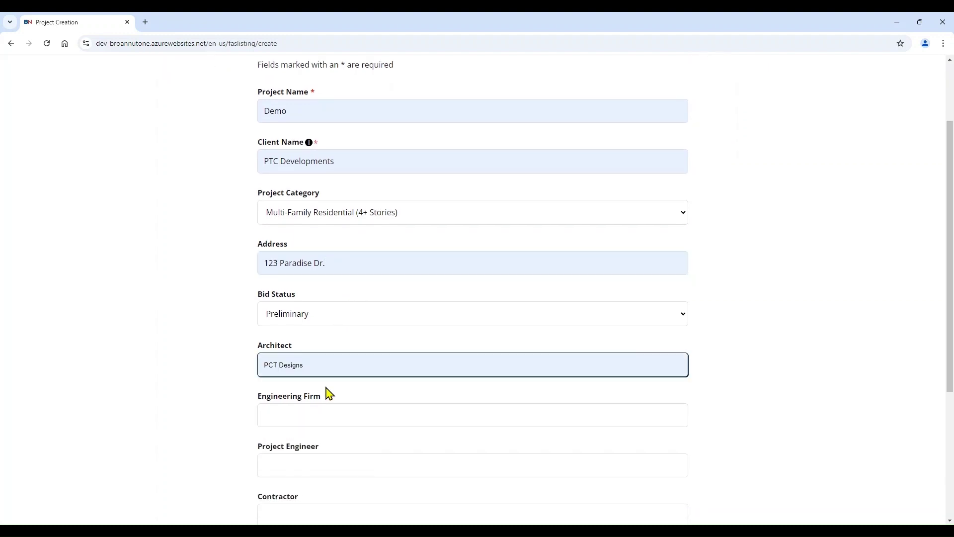
scroll(328, 390, "down", 2)
left_click(332, 316)
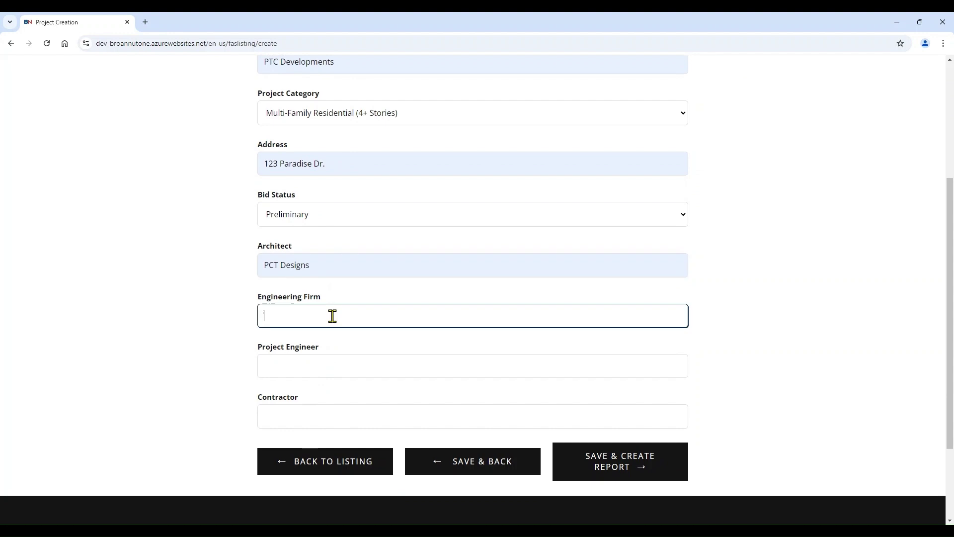
type("PCT")
left_click(325, 373)
type("John")
left_click(321, 417)
type("PCT HVAC")
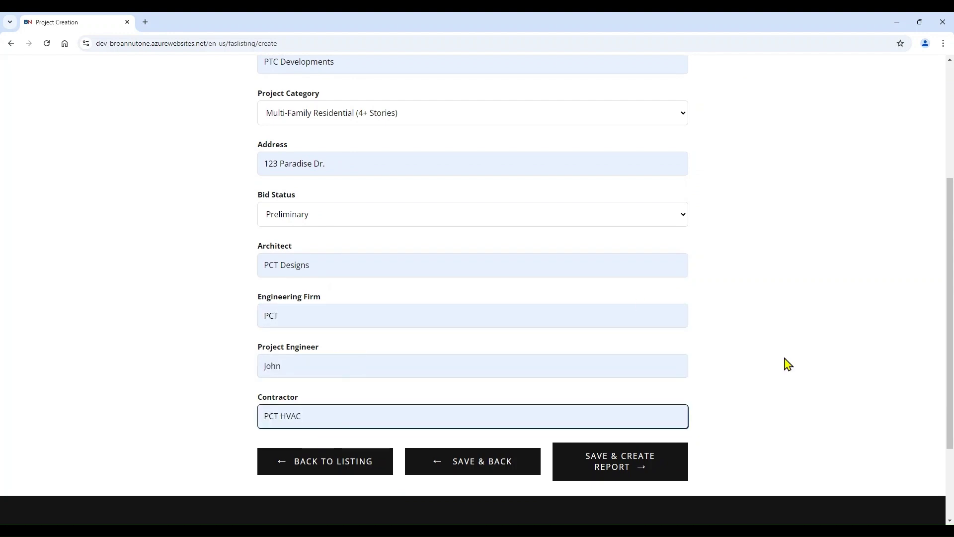
scroll(756, 392, "down", 2)
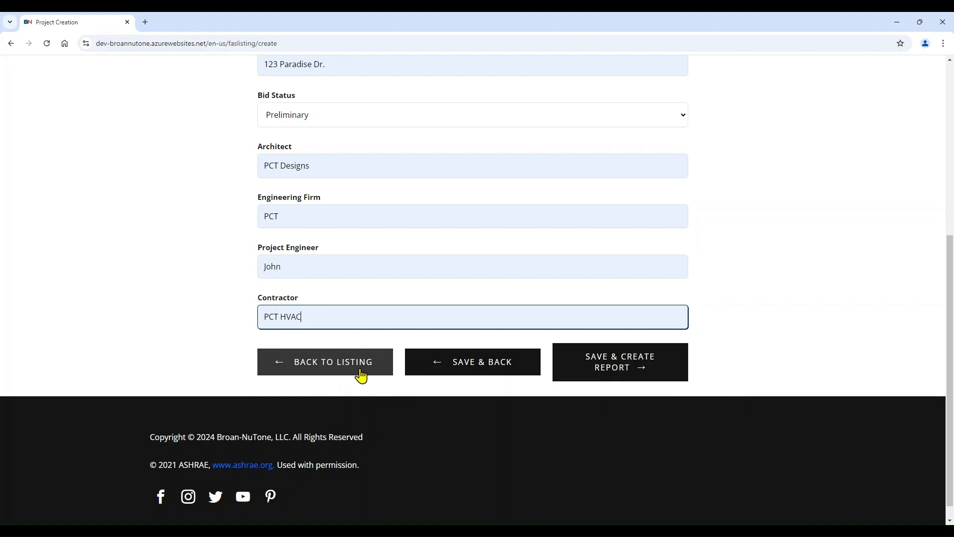
left_click(662, 379)
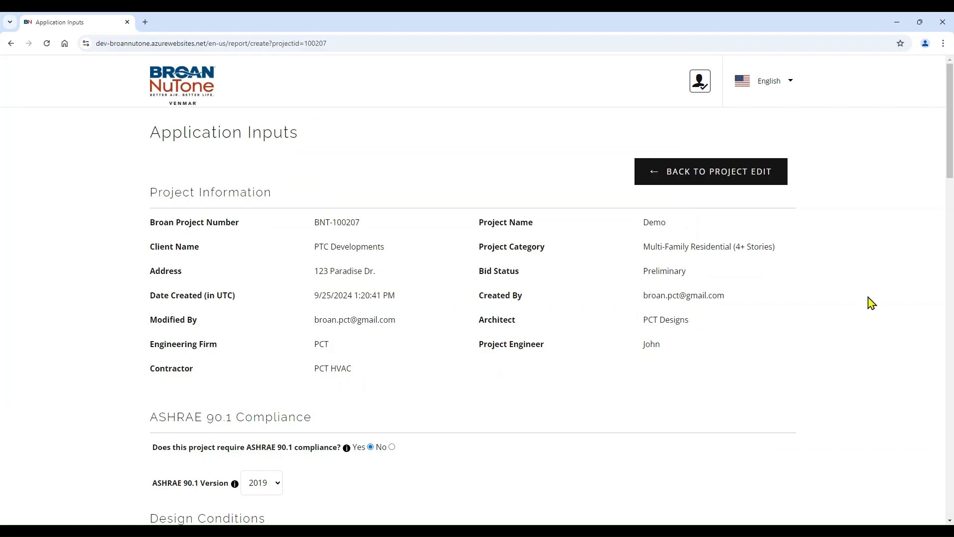
scroll(871, 303, "down", 1)
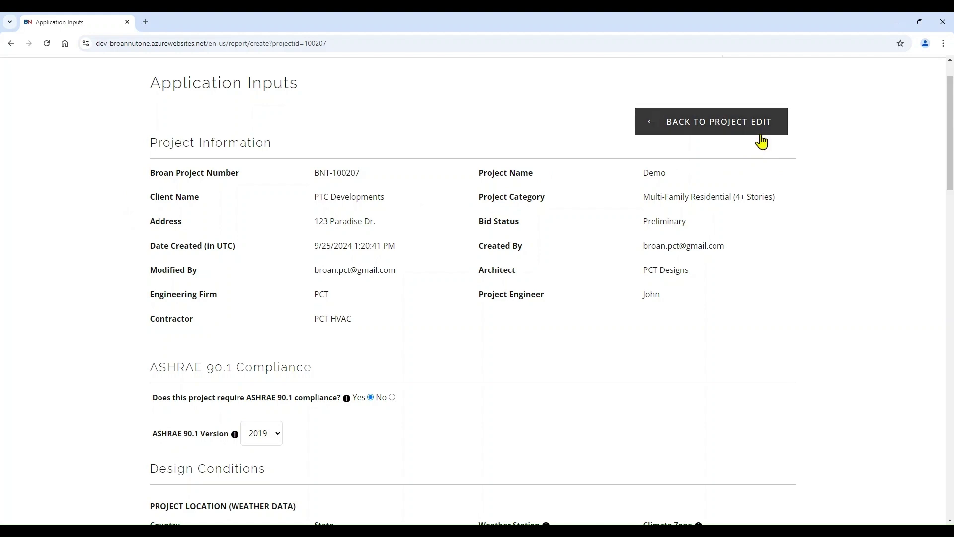
scroll(795, 199, "down", 2)
scroll(798, 204, "down", 2)
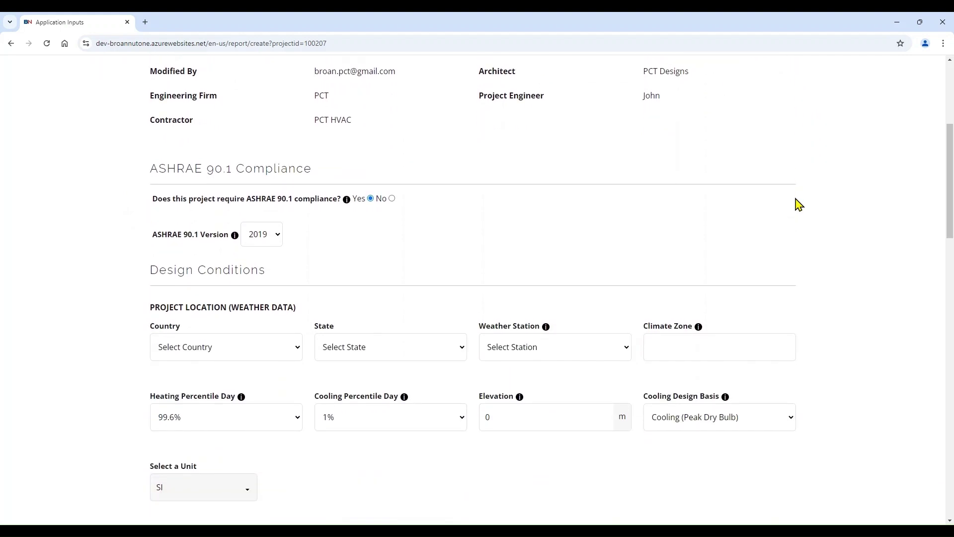
scroll(799, 204, "down", 1)
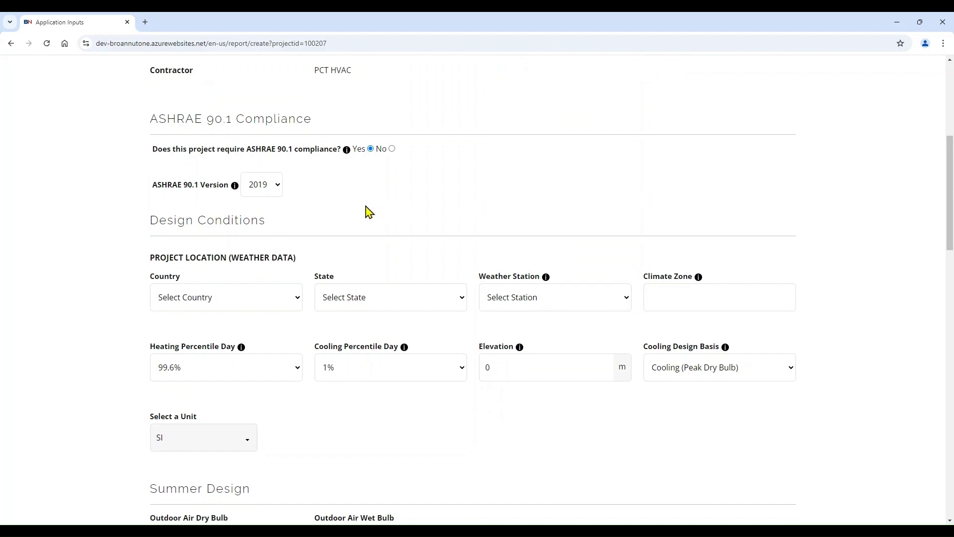
mouse_move(343, 156)
scroll(129, 247, "down", 3)
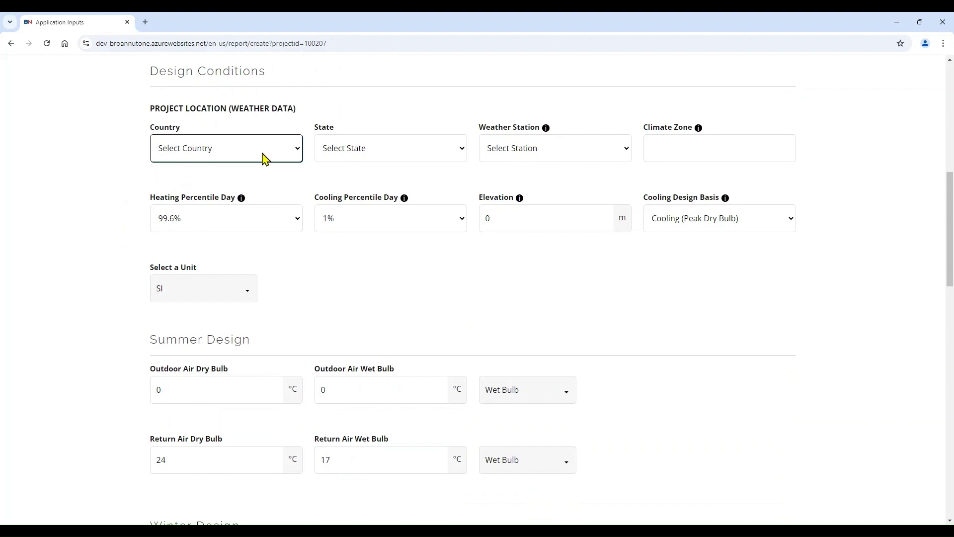
Set the project location to USA, WA, with the ARLINGTON weather station
left_click(214, 182)
left_click(435, 158)
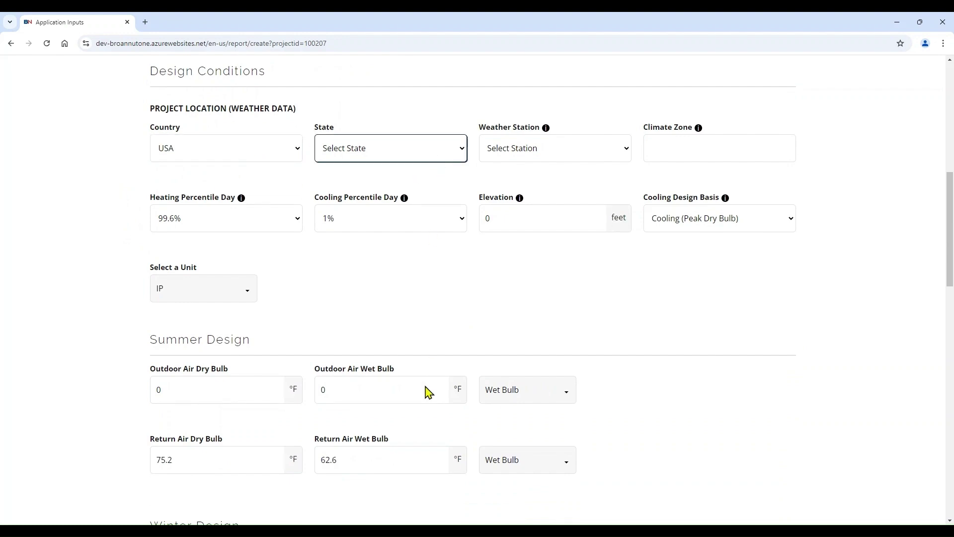
left_click(395, 412)
left_click(573, 144)
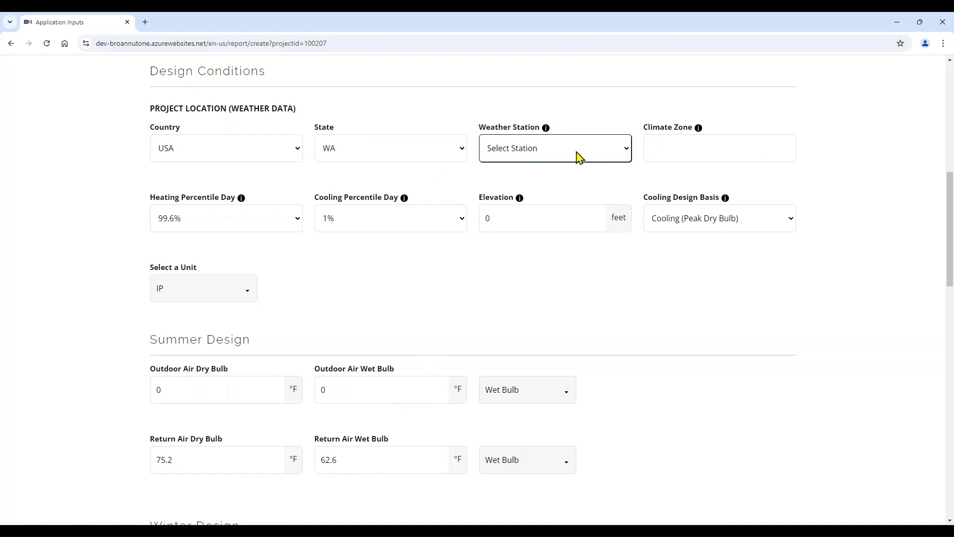
left_click(551, 192)
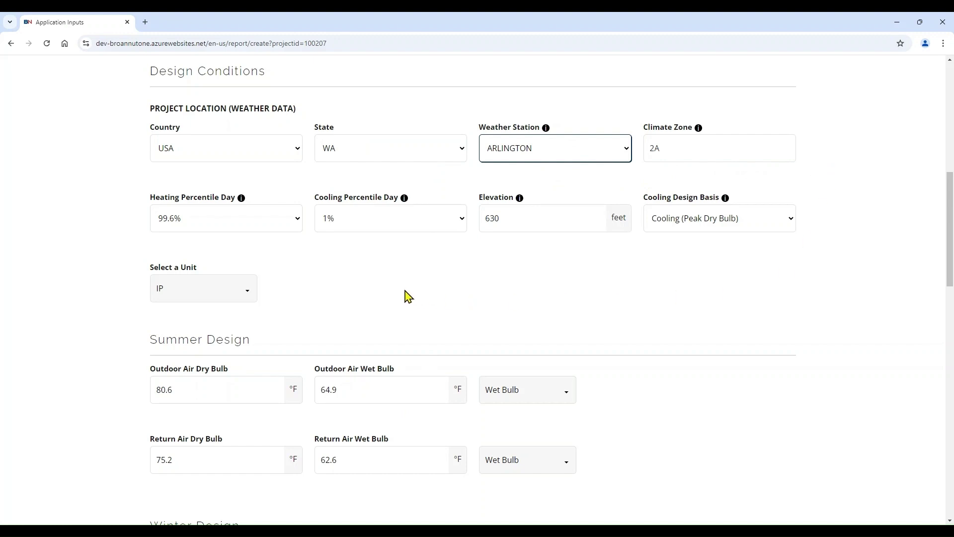
Review the heating and cooling percentile, cooling design basis and unit system options
left_click(297, 221)
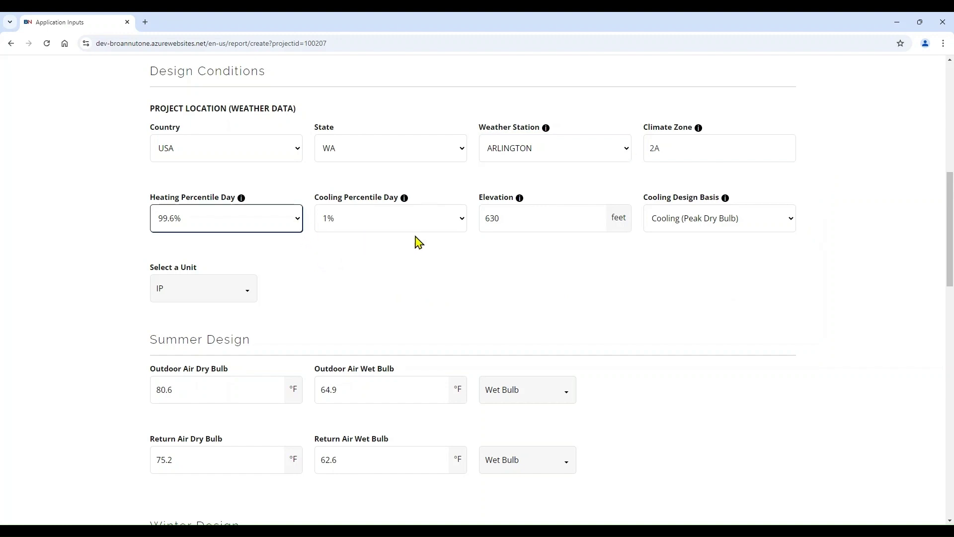
left_click(463, 224)
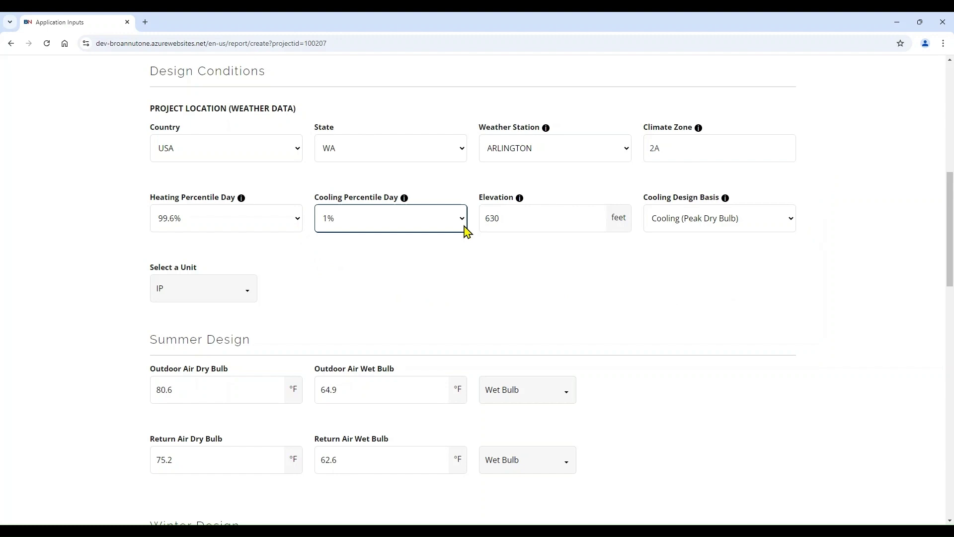
left_click(794, 227)
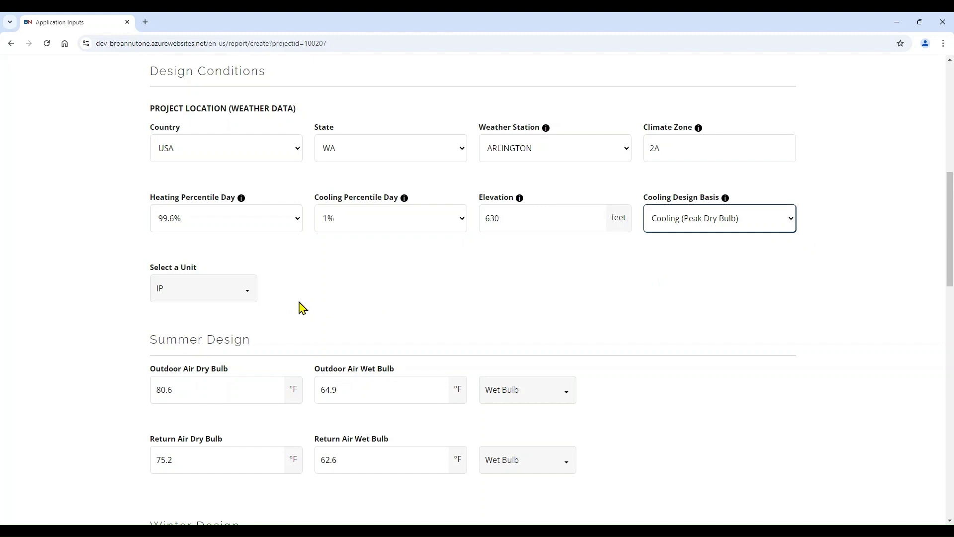
left_click(251, 303)
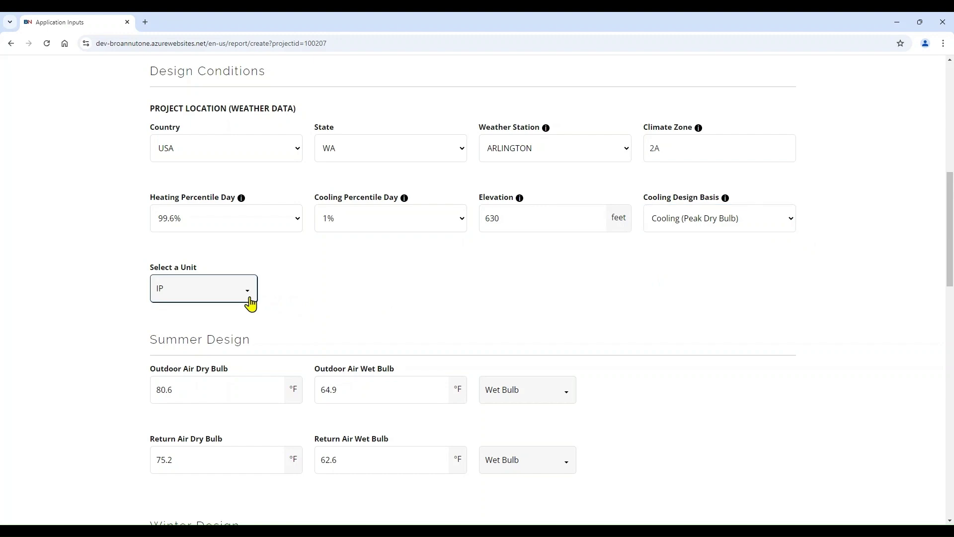
Change the summer outdoor air dry bulb from 80.6 to 85 °F
scroll(420, 283, "down", 2)
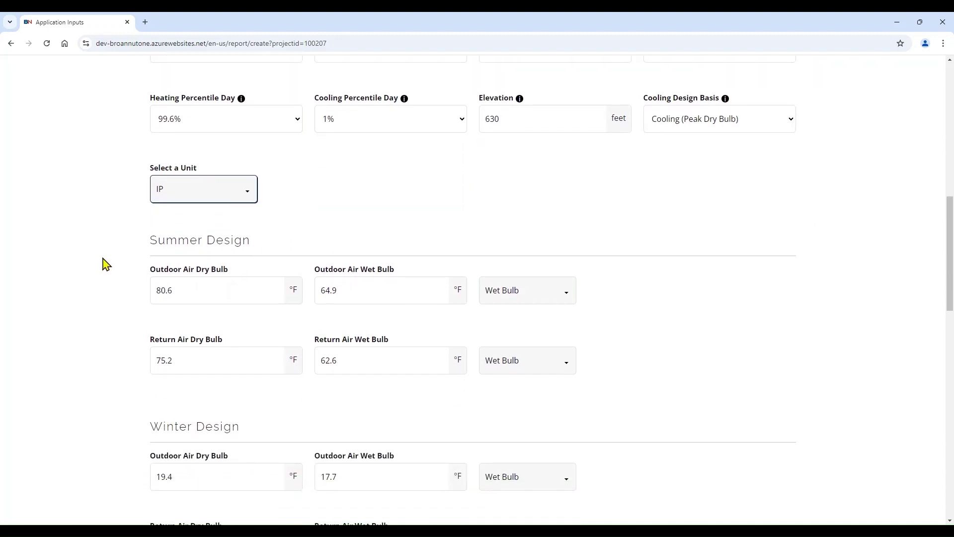
scroll(92, 272, "down", 1)
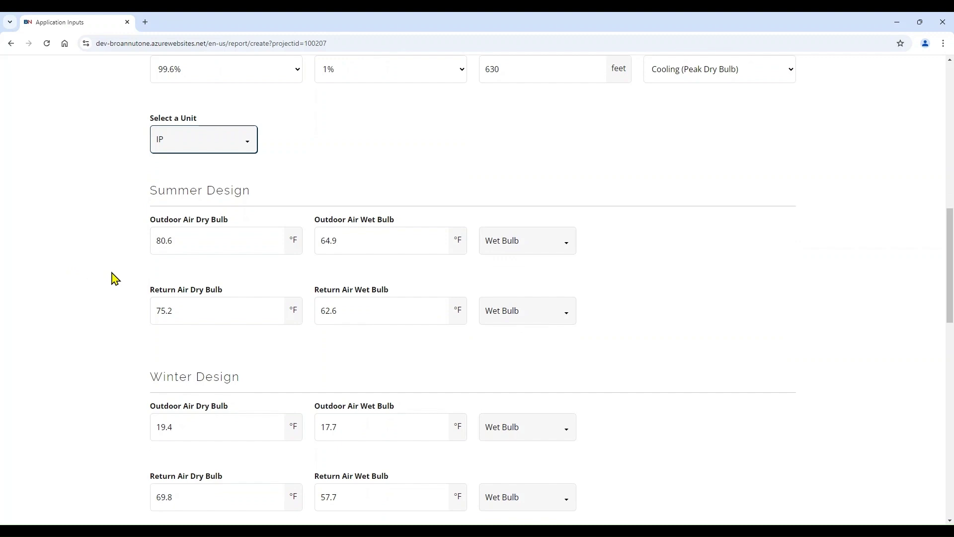
left_click(192, 245)
key("BackSpace")
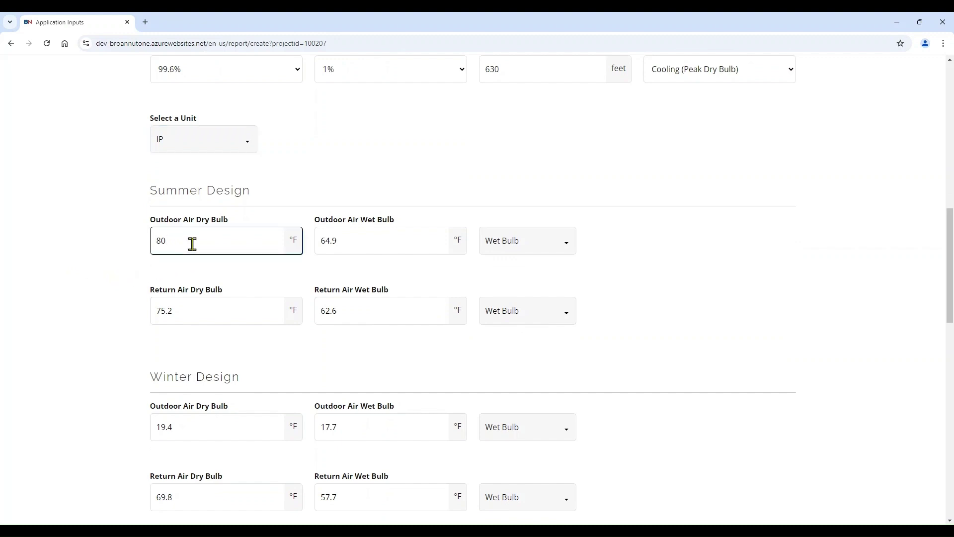
key("BackSpace")
type("5")
left_click(114, 277)
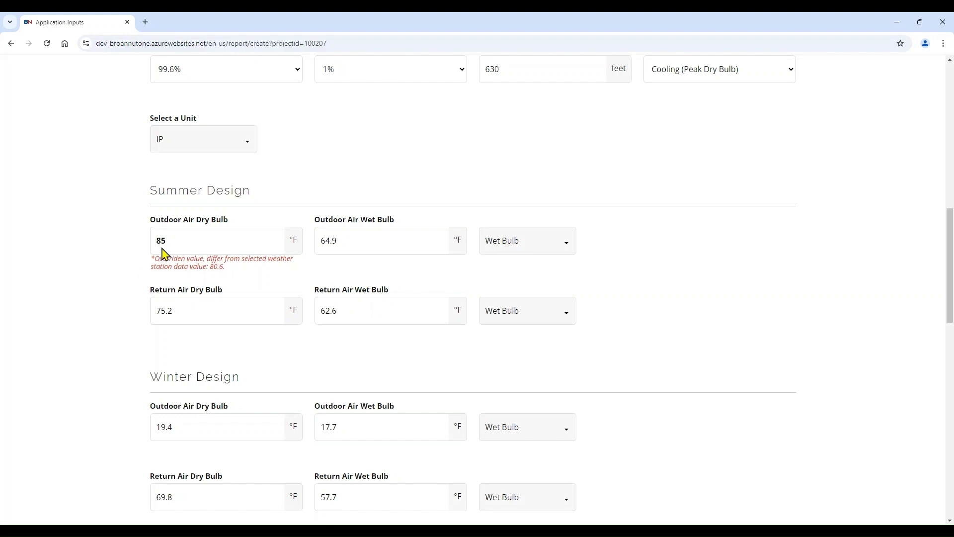
left_click(177, 240)
left_click(119, 257)
Toggle the summer outdoor and return air moisture inputs to Rel Humidity and back to Wet Bulb
left_click(555, 254)
left_click(550, 277)
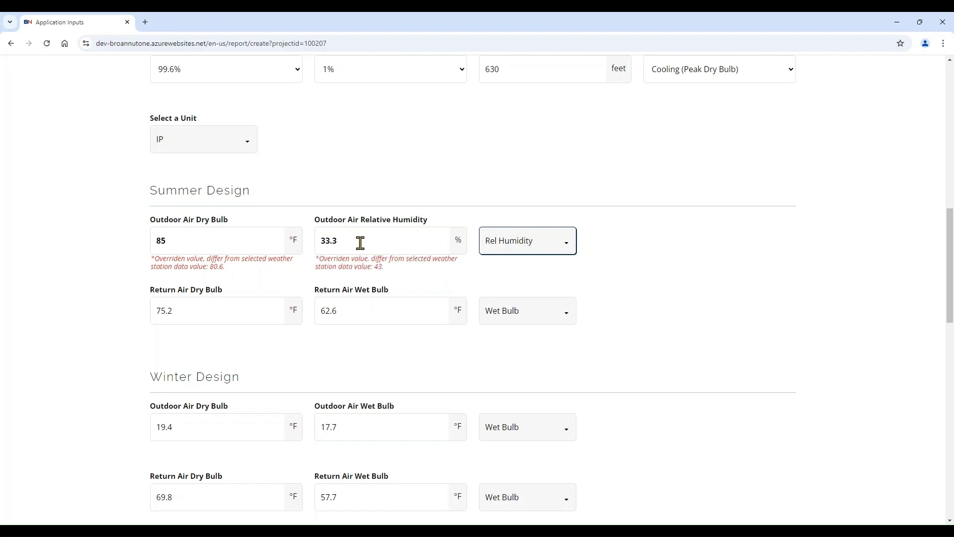
left_click(532, 243)
left_click(533, 270)
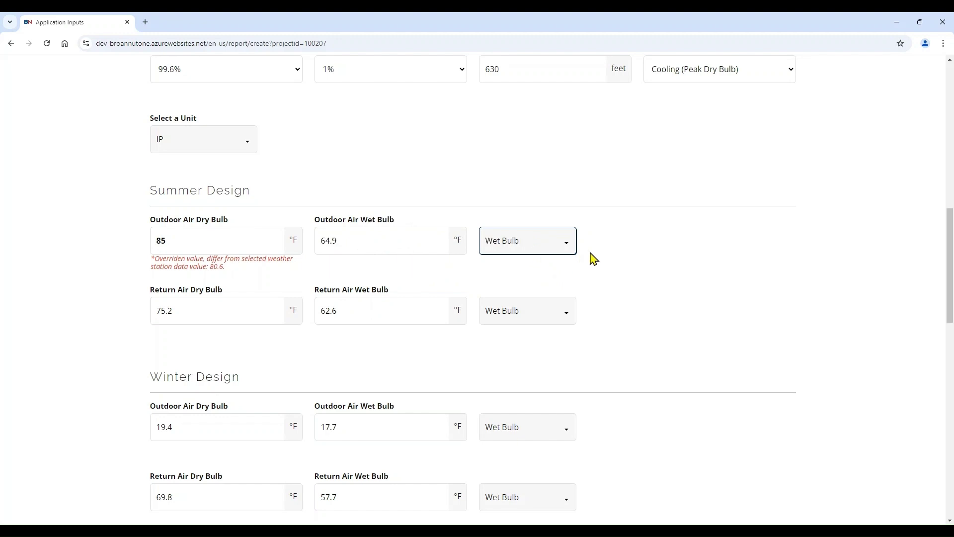
scroll(599, 254, "down", 1)
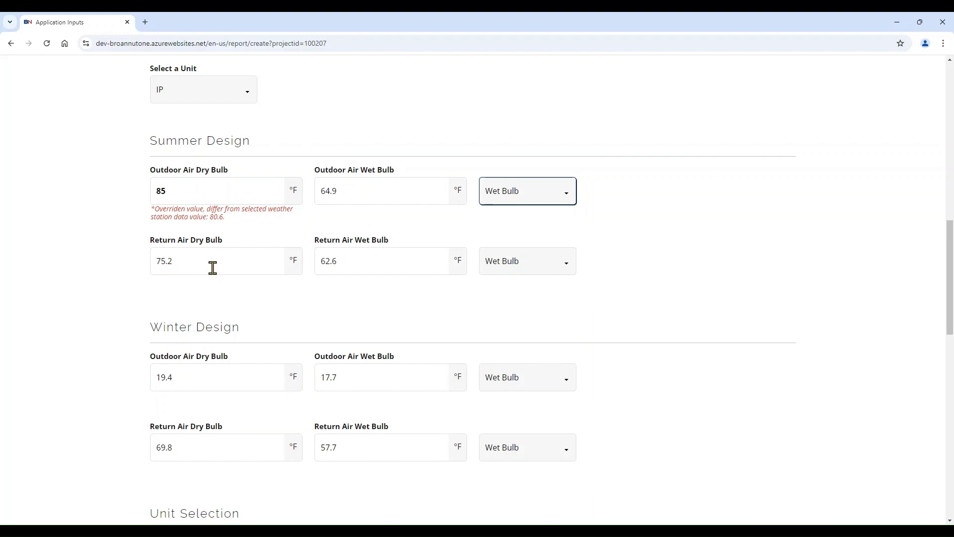
left_click(529, 277)
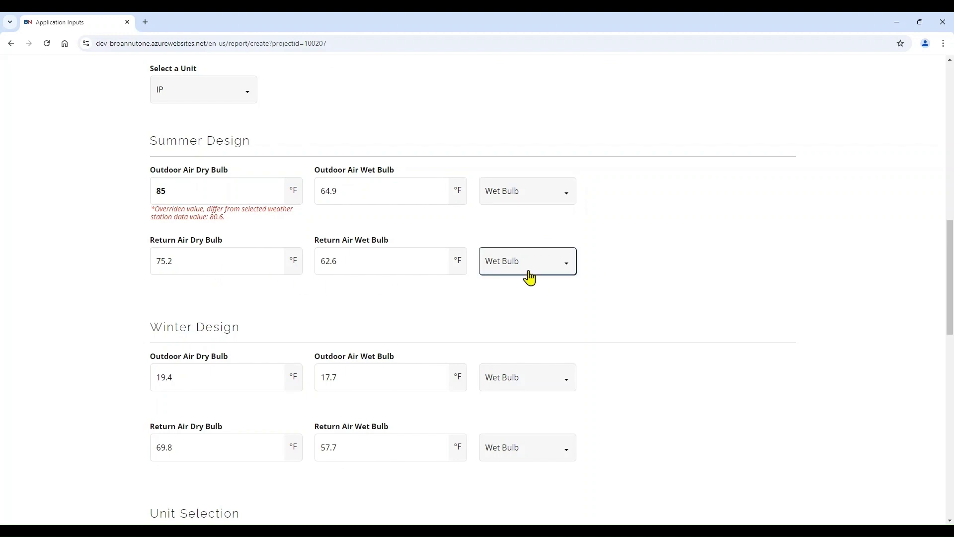
left_click(529, 296)
left_click(530, 277)
left_click(528, 286)
left_click(677, 285)
Replace the winter outdoor air dry bulb 19.4 with 20 °F
scroll(635, 283, "down", 2)
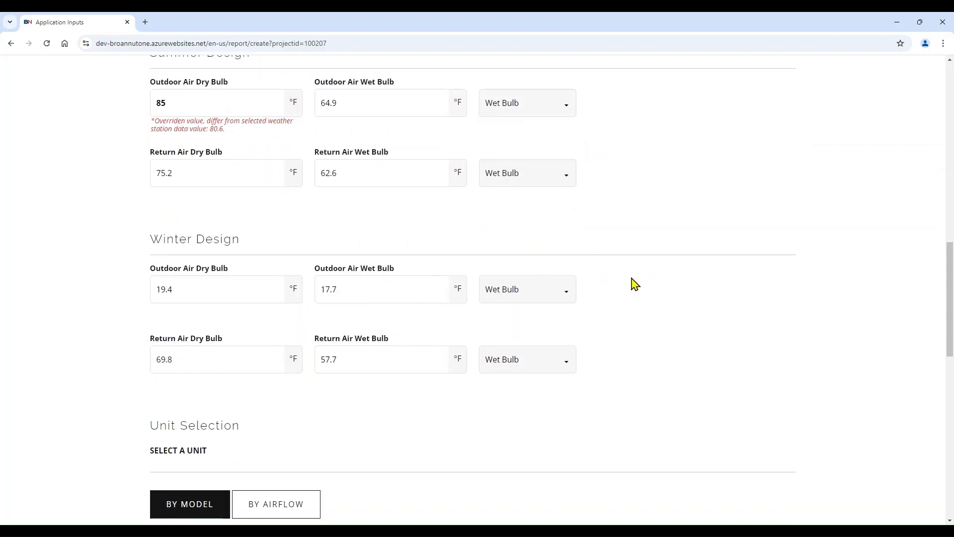
scroll(628, 235, "up", 1)
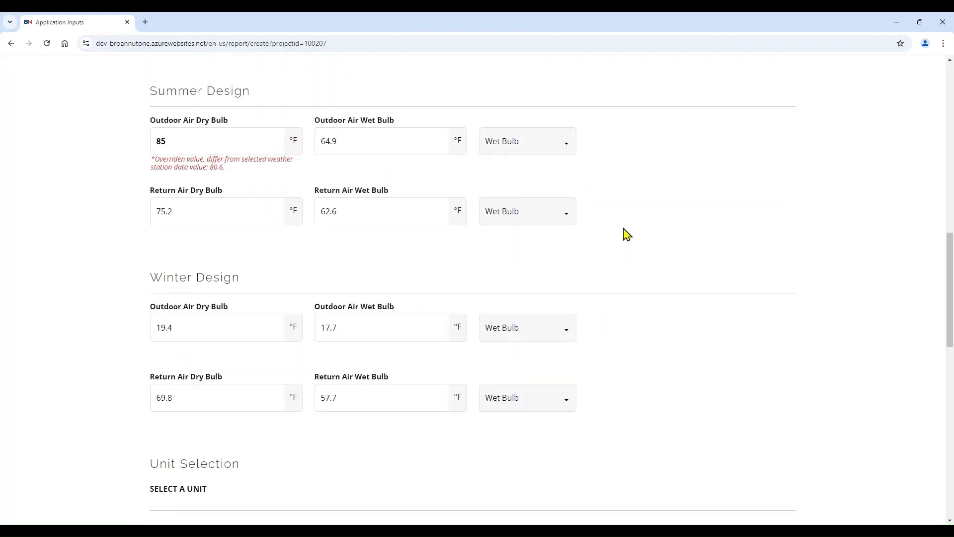
scroll(627, 234, "down", 1)
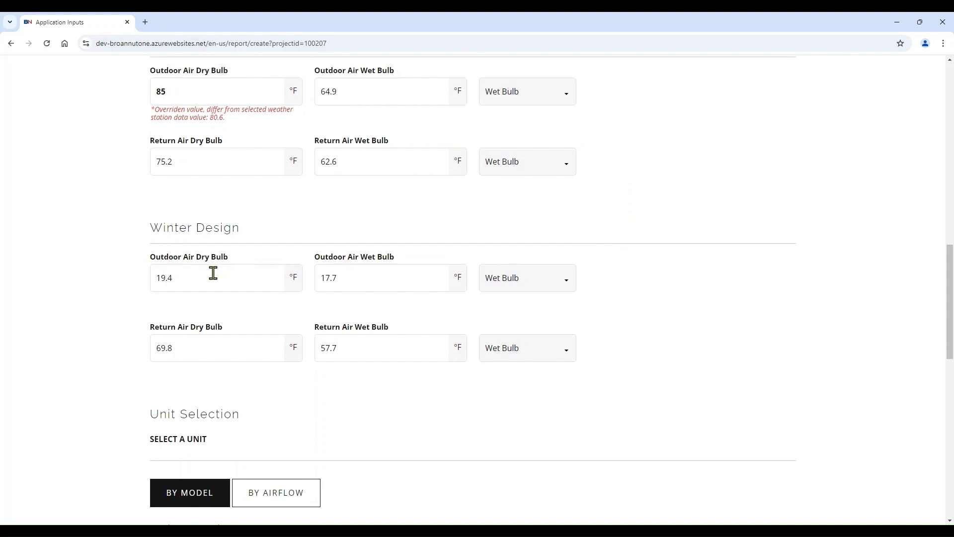
left_click_drag(205, 277, 153, 279)
type("20")
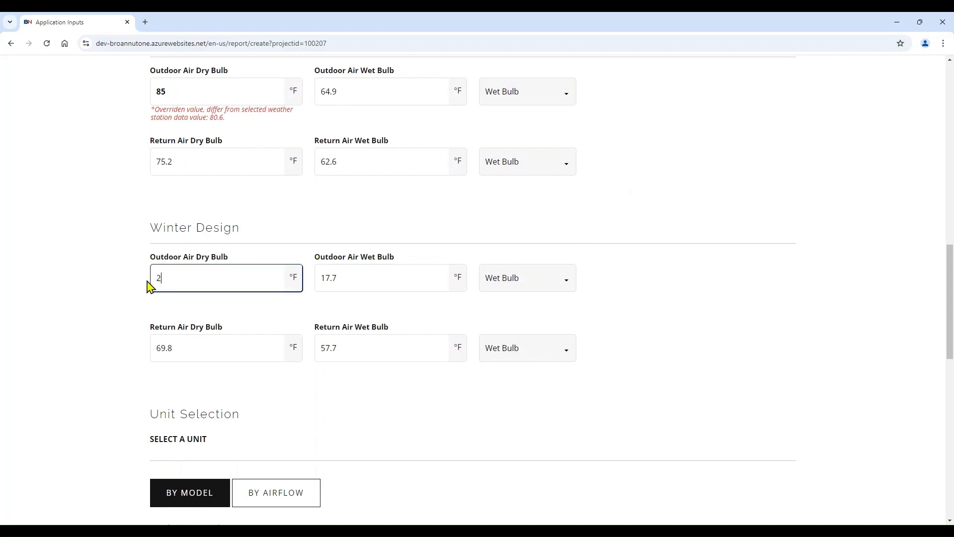
left_click(94, 295)
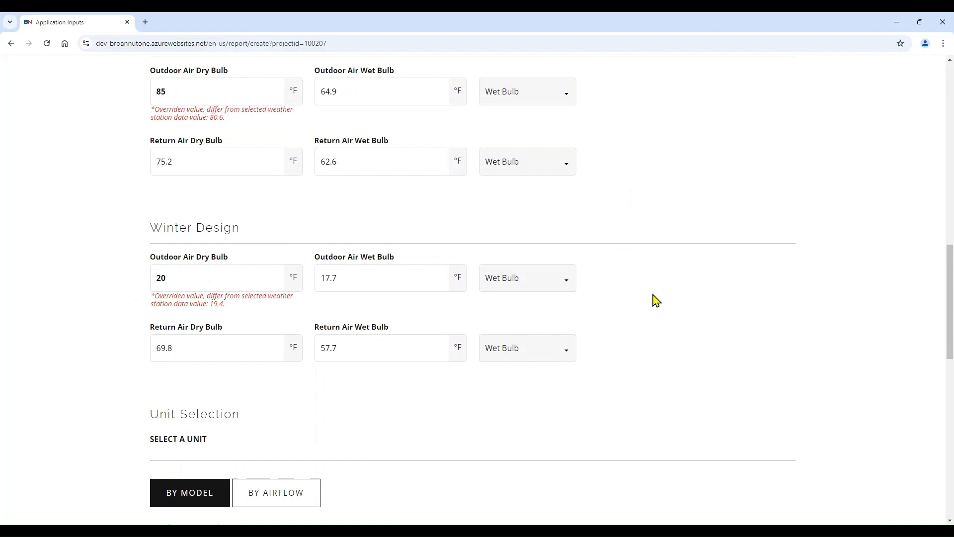
scroll(658, 304, "down", 2)
scroll(102, 341, "down", 4)
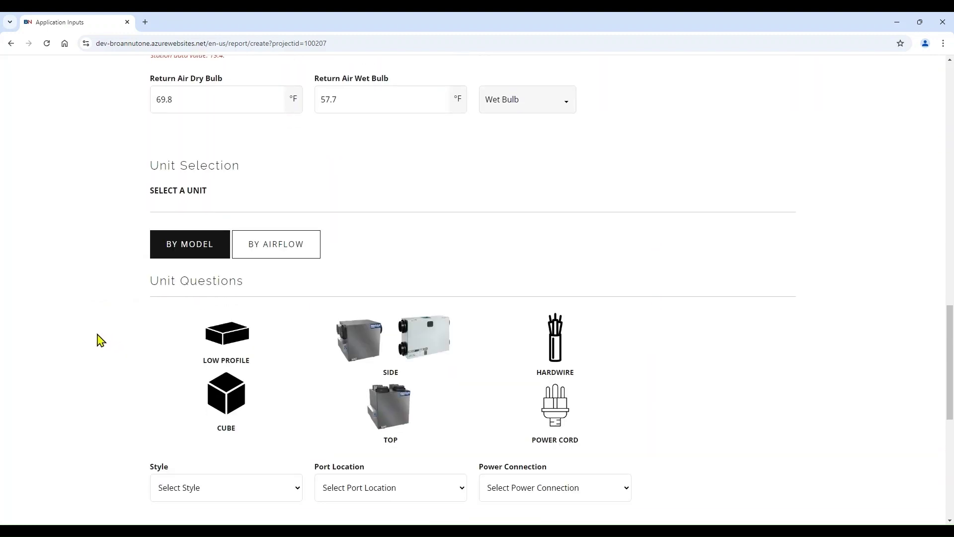
scroll(101, 341, "down", 1)
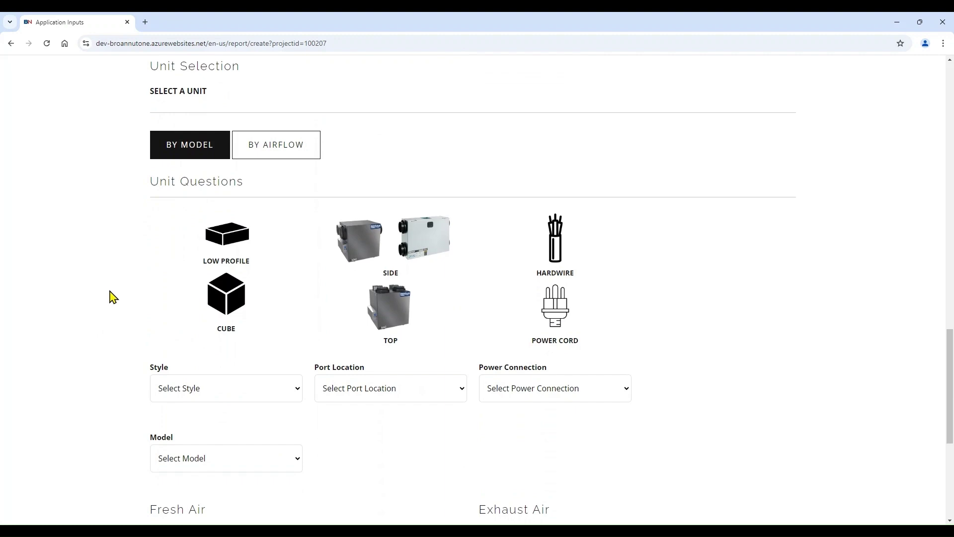
Choose Low Profile style, Side port location, Hardwire power connection and model BLP150E75NS-HW
left_click(298, 391)
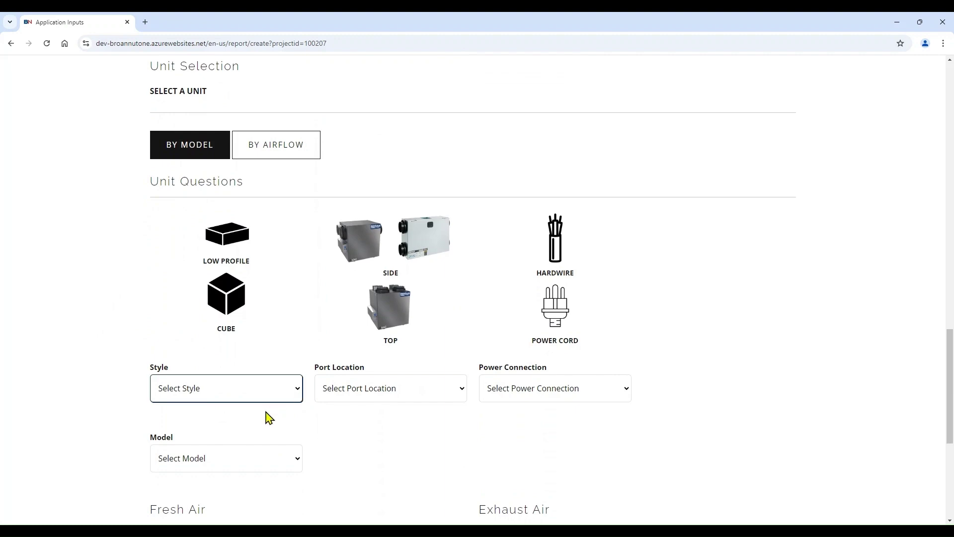
left_click(255, 443)
left_click(454, 398)
left_click(436, 432)
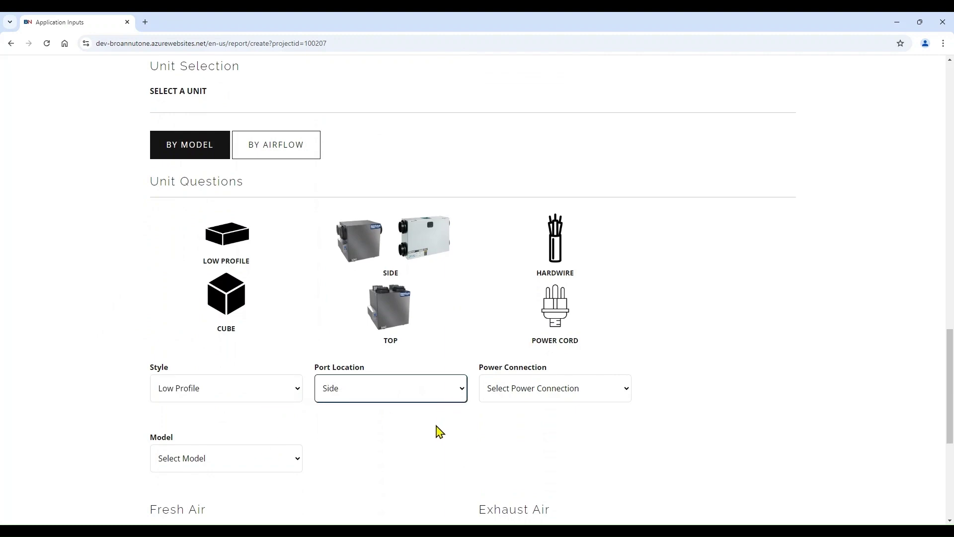
left_click(593, 399)
left_click(573, 429)
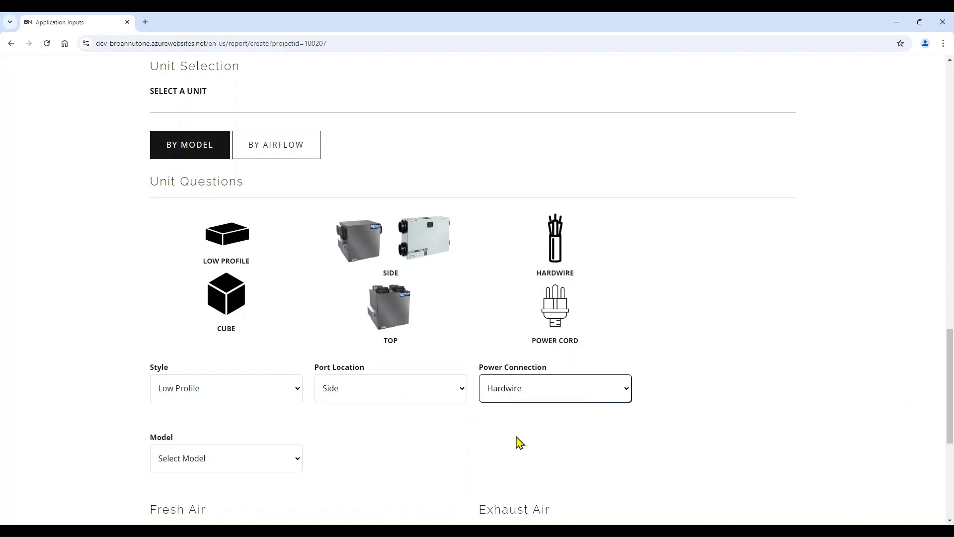
left_click(299, 461)
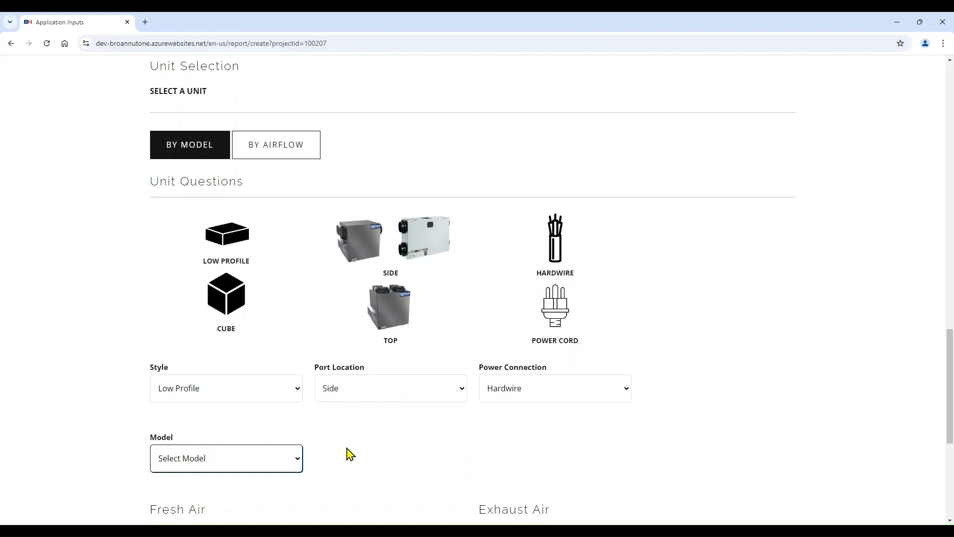
key("Down")
left_click(436, 438)
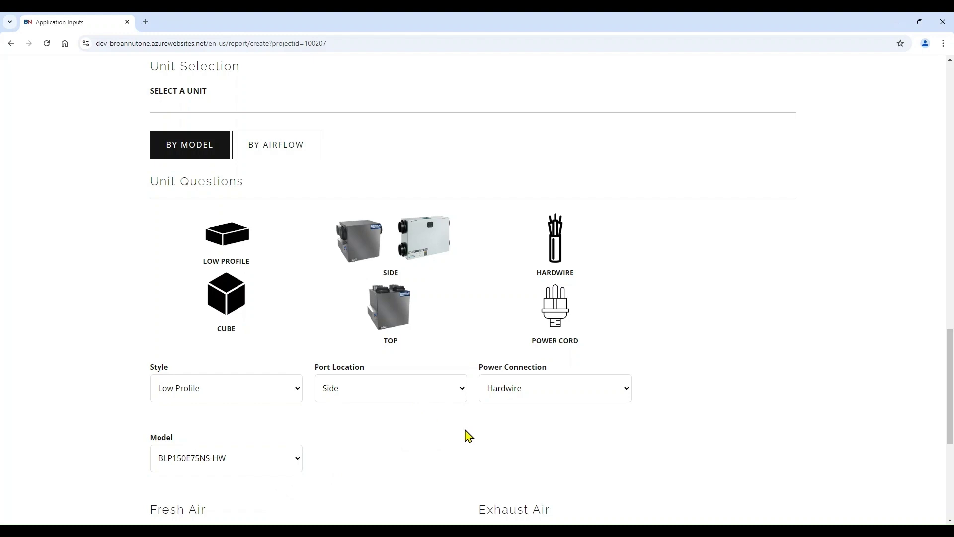
Switch to selection by airflow with 60 SCFM net supply air at 0.6 in W.C. ESP
left_click(305, 153)
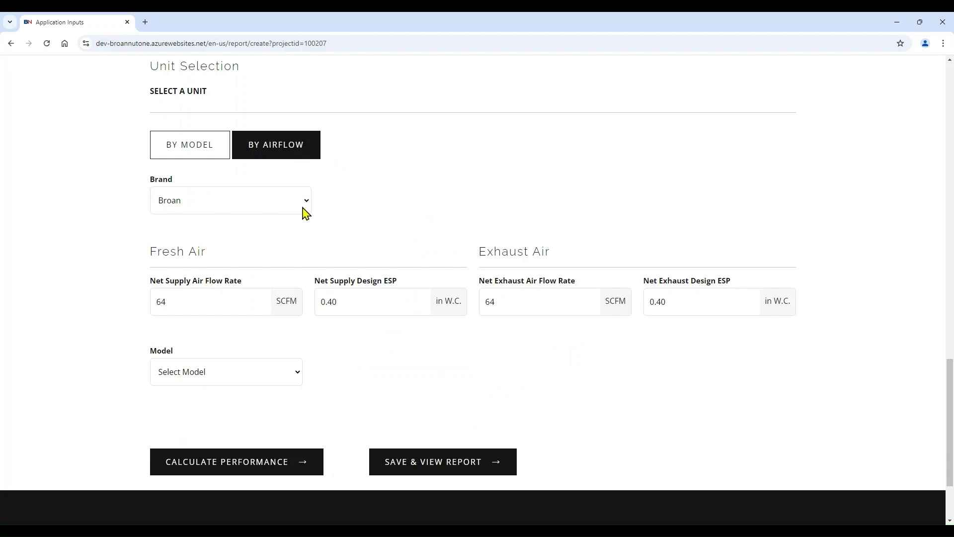
left_click(258, 296)
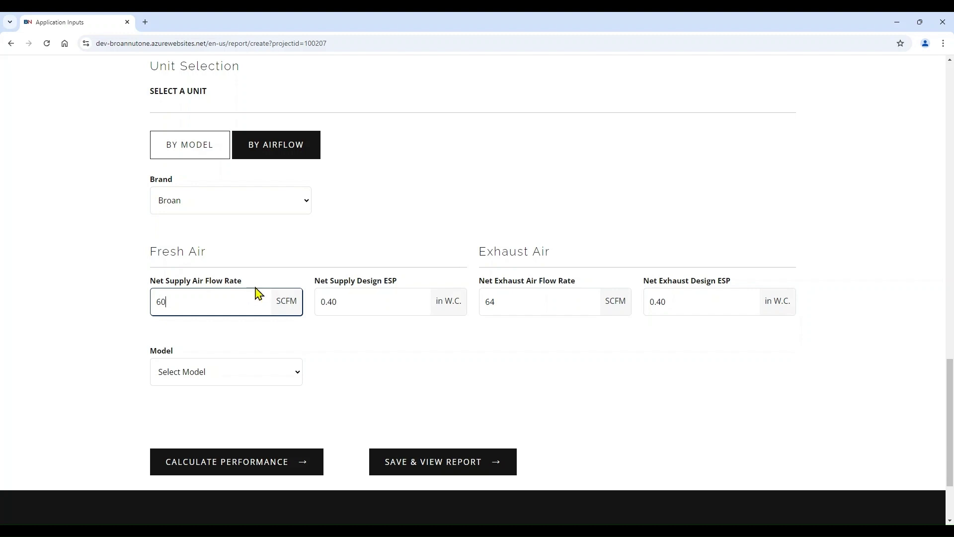
left_click(104, 305)
left_click(357, 302)
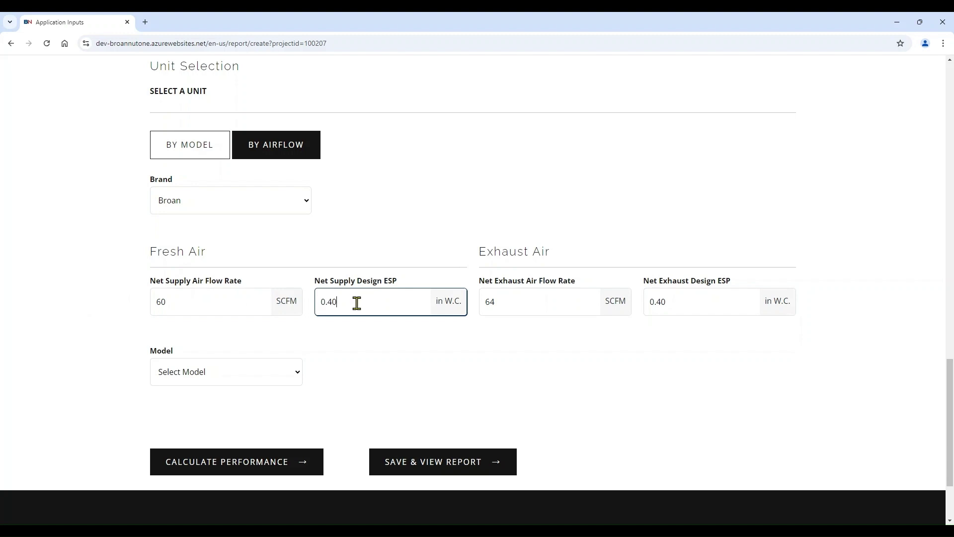
key("BackSpace")
key("BackSpace")
type("6")
left_click(580, 352)
Set net exhaust airflow to 60 SCFM at 0.40 ESP and pick model BLP150E75NS-PC
left_click(528, 296)
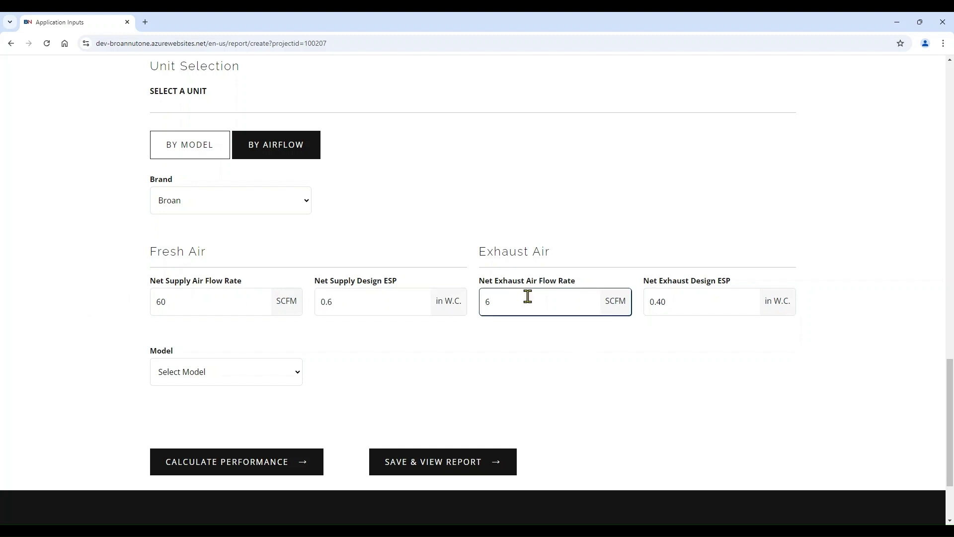
left_click(514, 341)
left_click(686, 302)
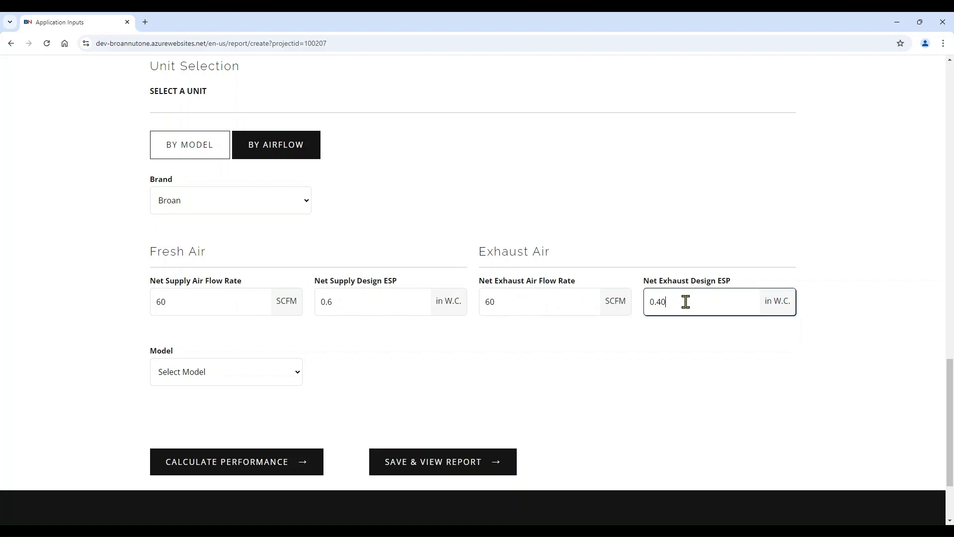
left_click(681, 335)
left_click(537, 302)
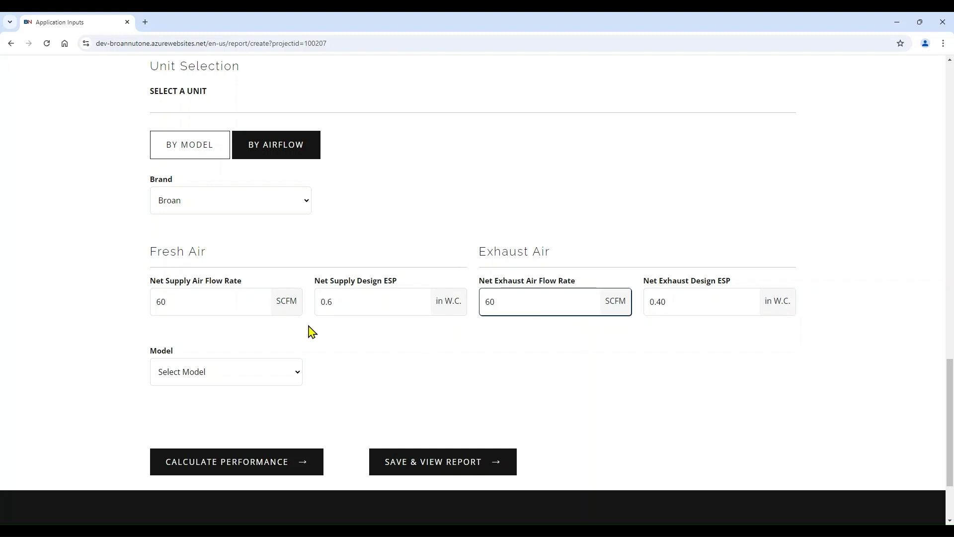
left_click(221, 308)
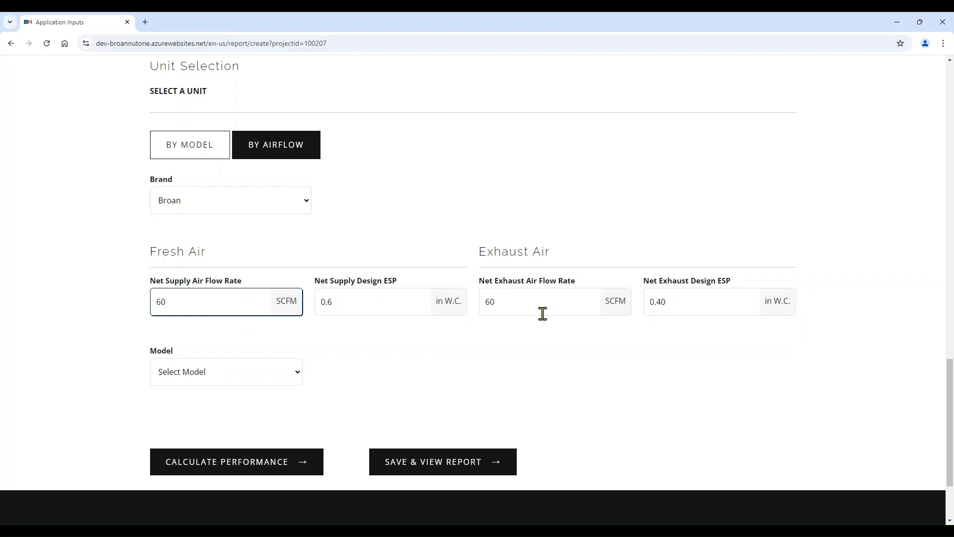
left_click(467, 338)
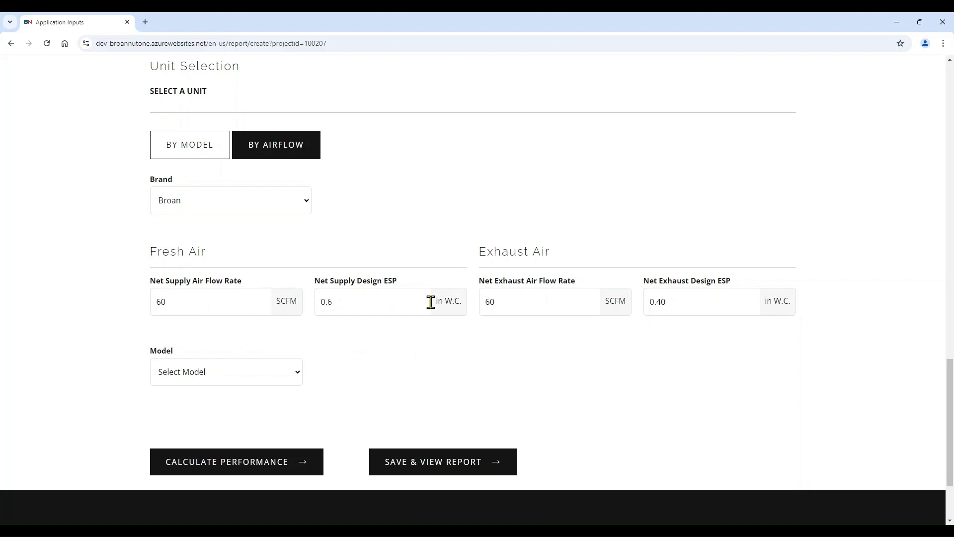
left_click(296, 377)
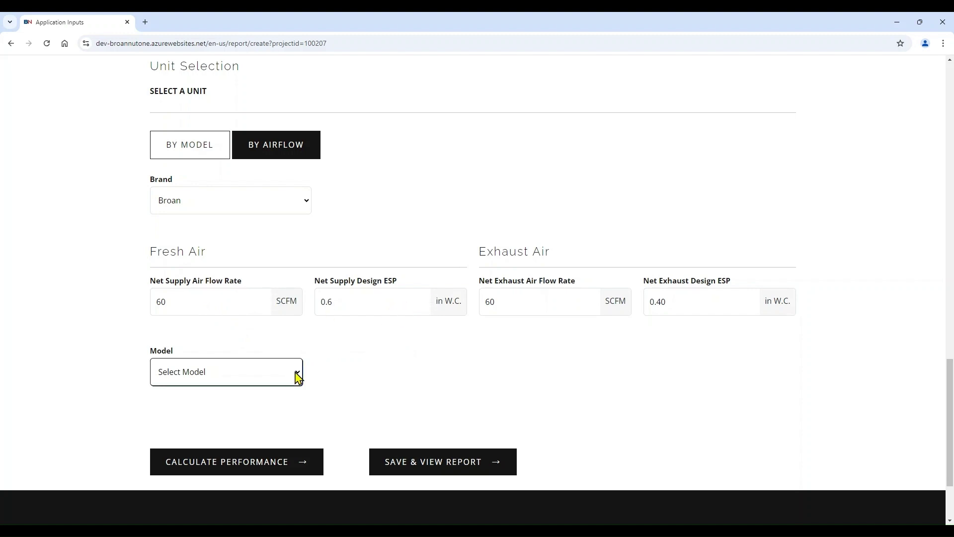
key("Down")
left_click(361, 359)
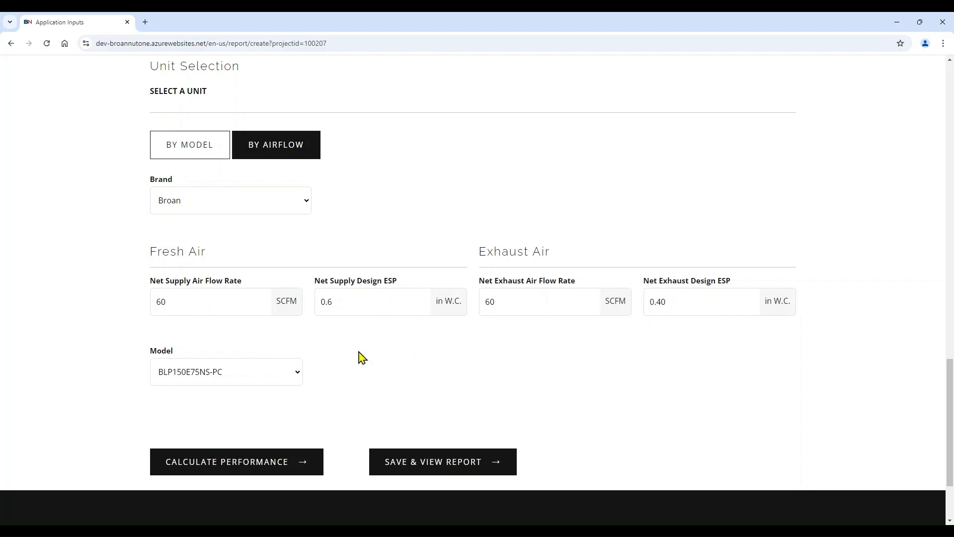
Return to selection by model and choose BLP150E75NS-HW, keeping Low Profile, Side and Hardwire
left_click(215, 158)
scroll(212, 318, "down", 1)
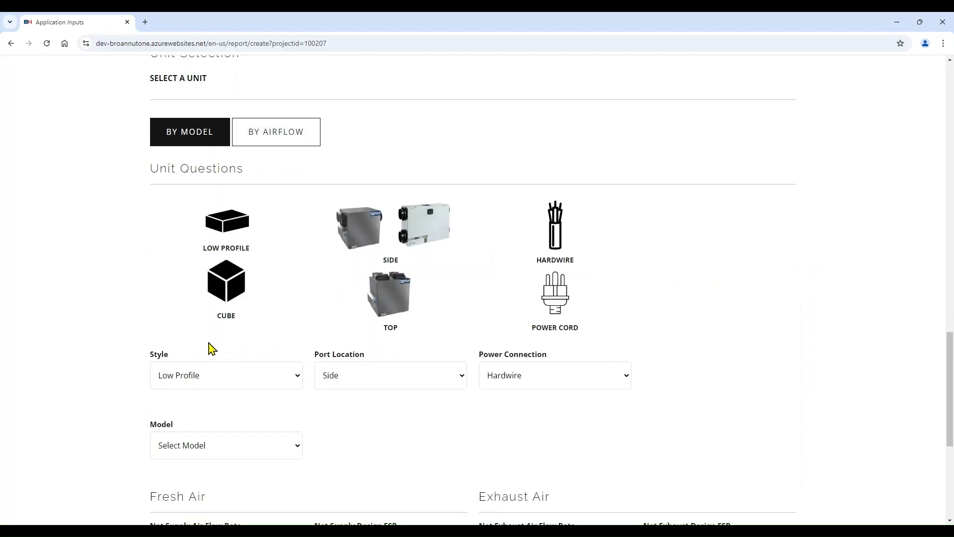
scroll(240, 359, "down", 1)
left_click(241, 366)
left_click(212, 404)
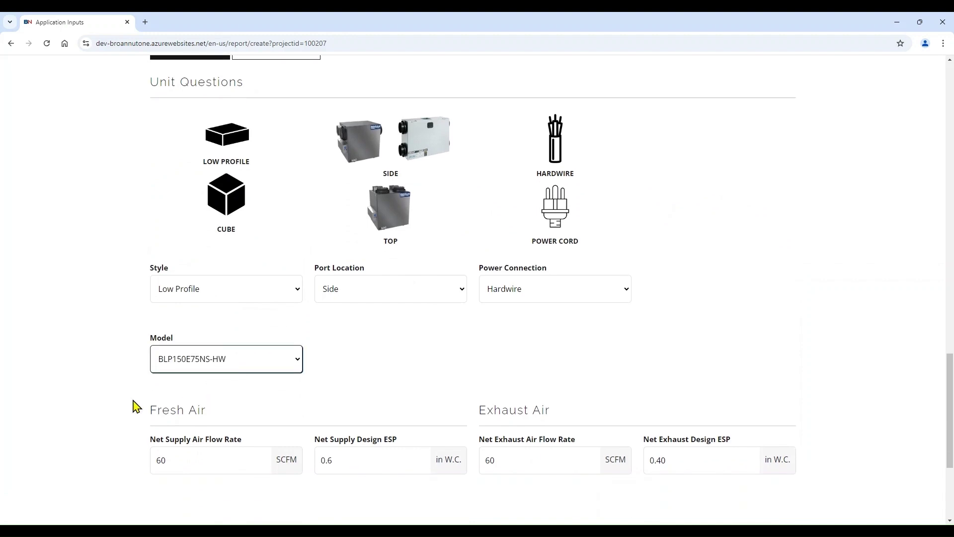
scroll(169, 388, "down", 3)
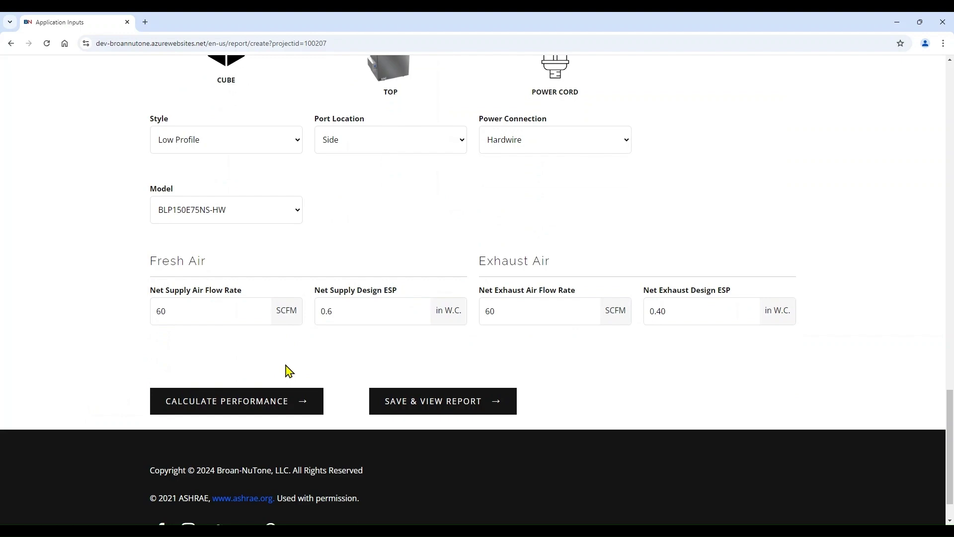
Calculate performance and review ASHRAE 90.1 compliance with 74.8% summer and 75.1% winter effectiveness
left_click(305, 410)
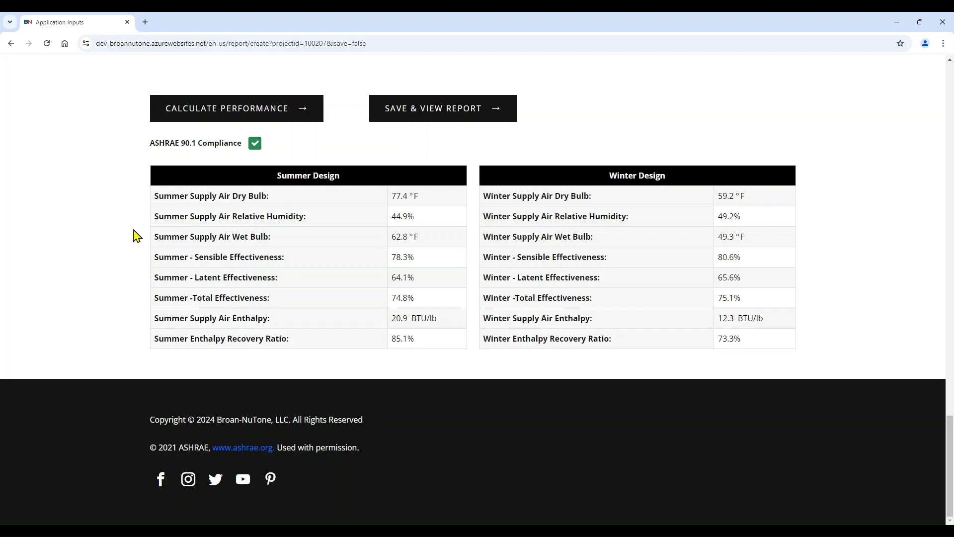
scroll(135, 235, "up", 3)
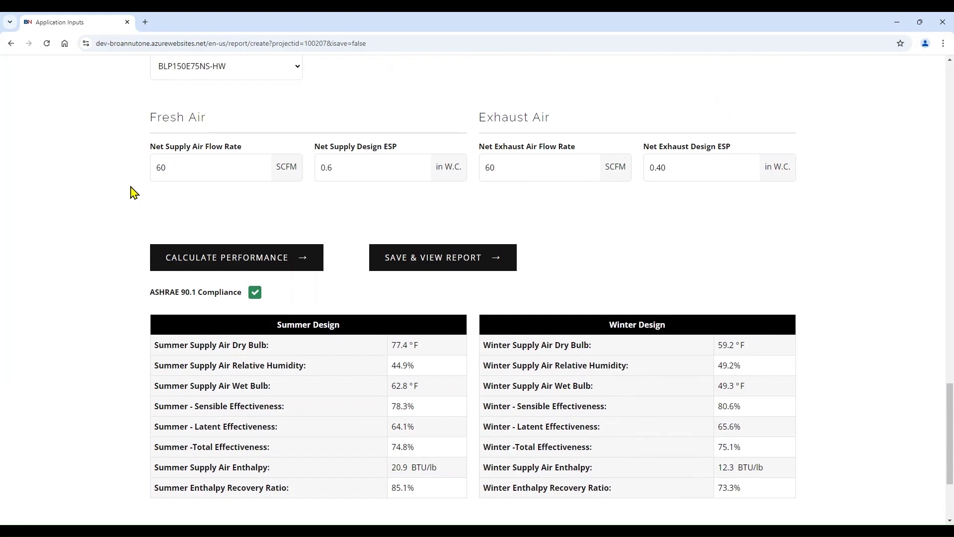
scroll(179, 188, "up", 5)
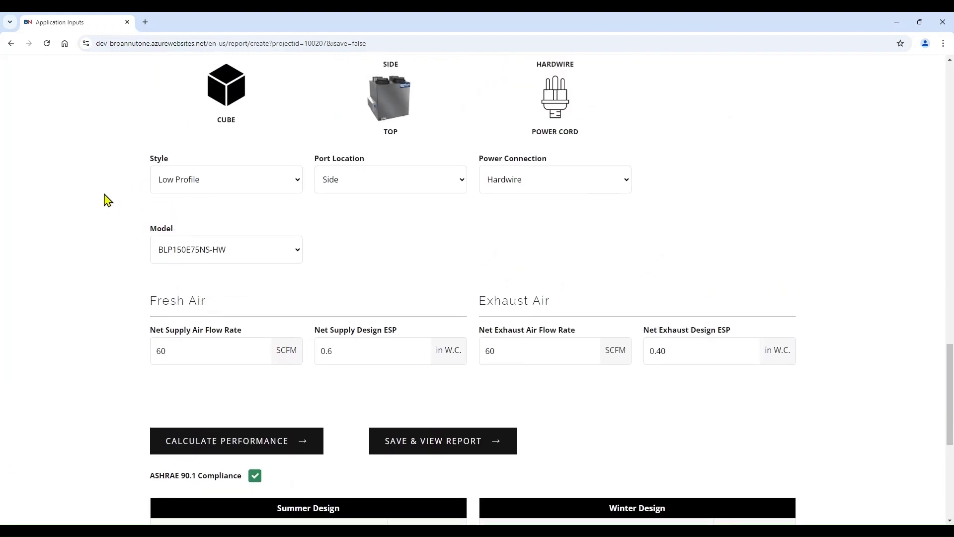
scroll(104, 198, "down", 6)
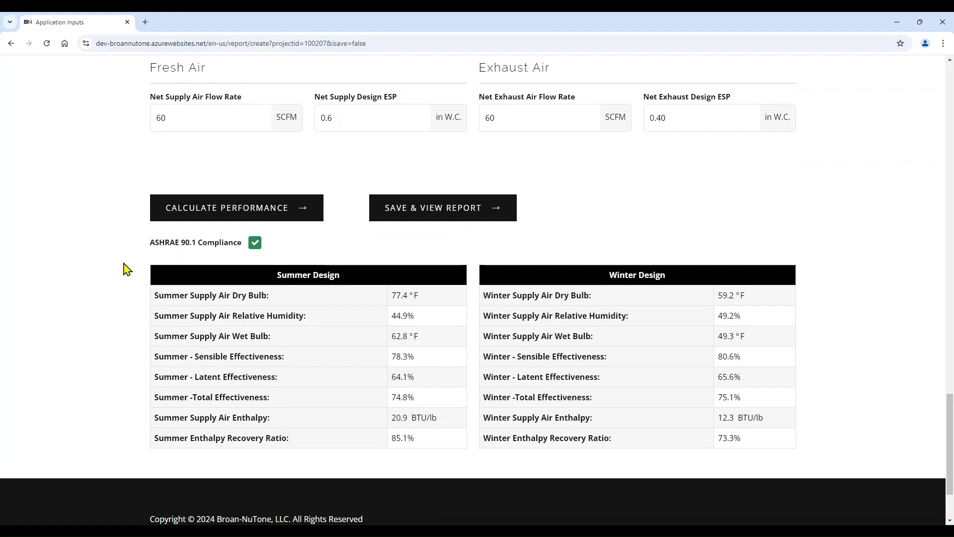
Save the Demo project and review its report's location, BLP150E75NS-HW model and design results
left_click(449, 215)
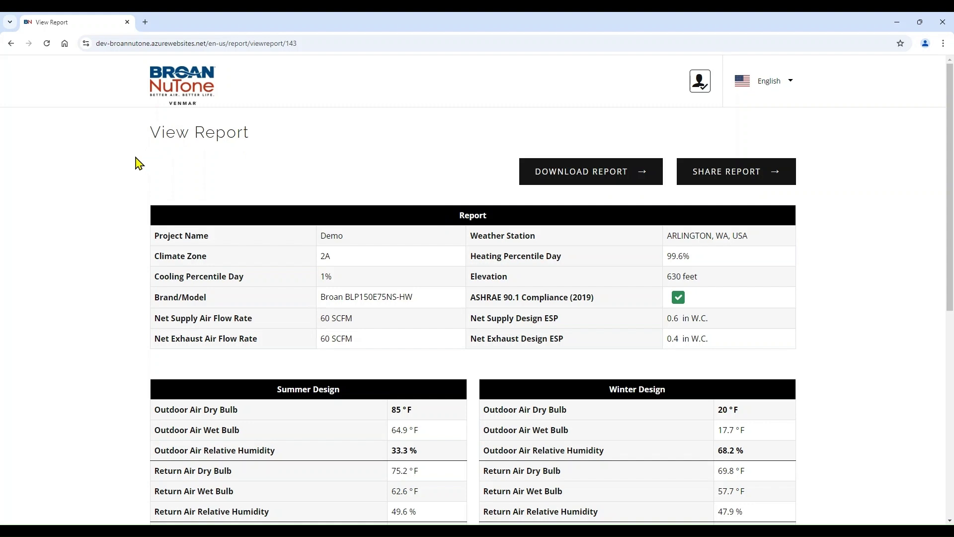
scroll(139, 163, "down", 2)
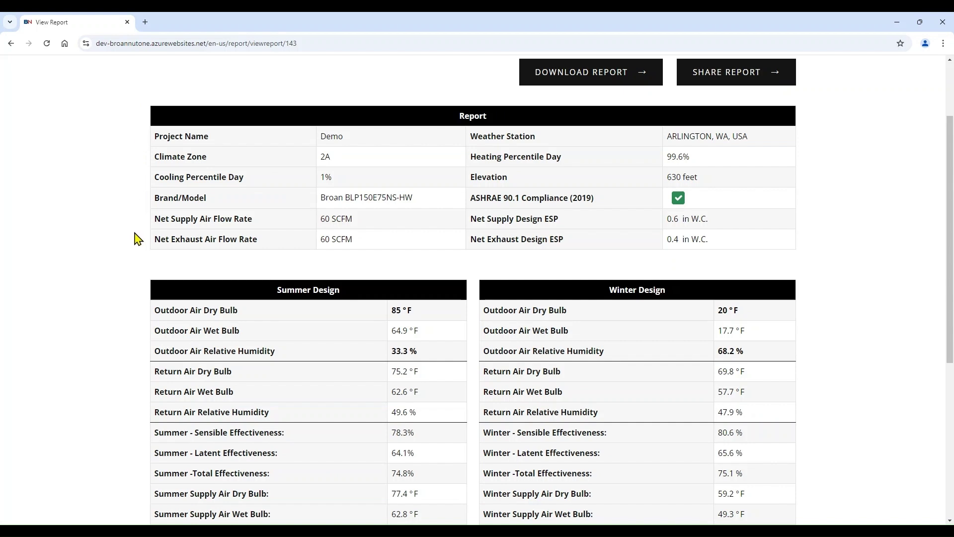
scroll(133, 264, "down", 3)
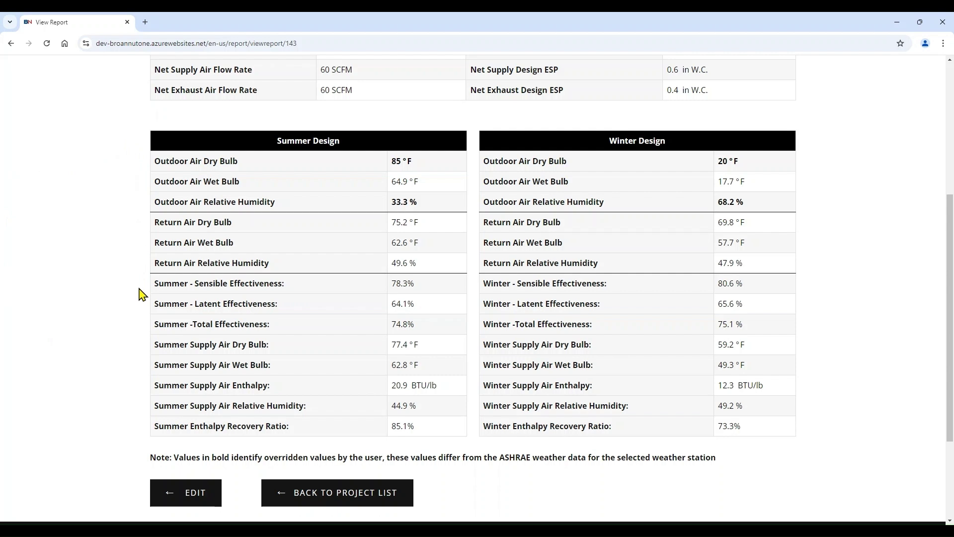
scroll(843, 329, "up", 2)
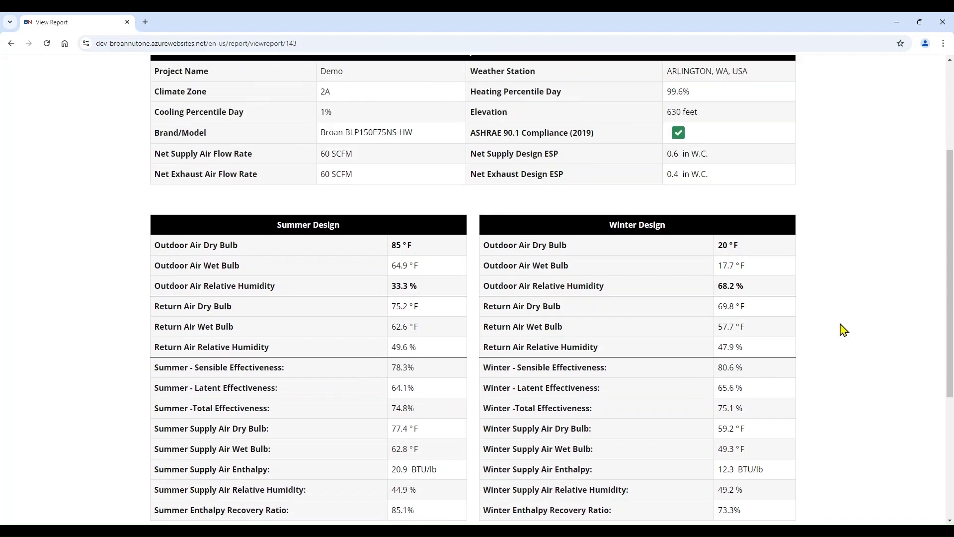
scroll(843, 329, "up", 4)
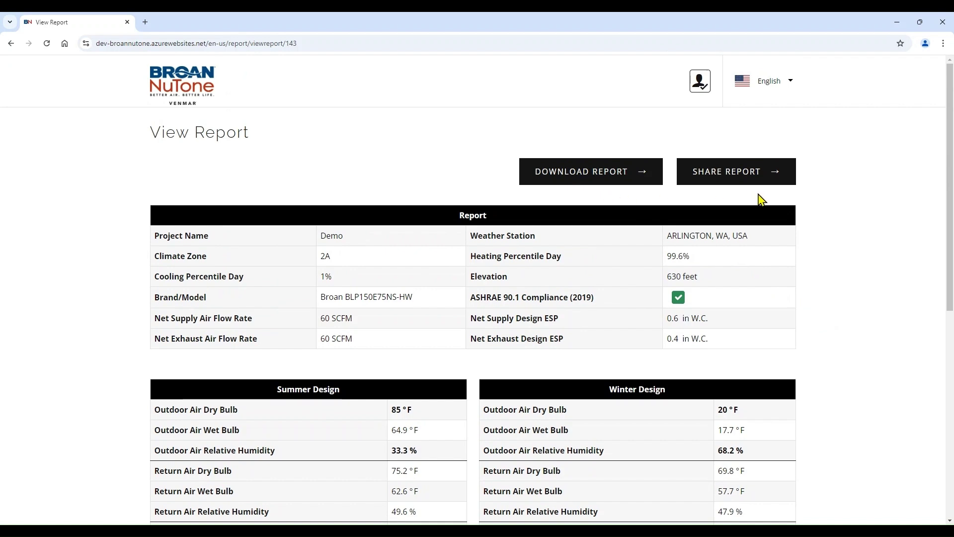
scroll(839, 204, "down", 4)
scroll(839, 205, "down", 3)
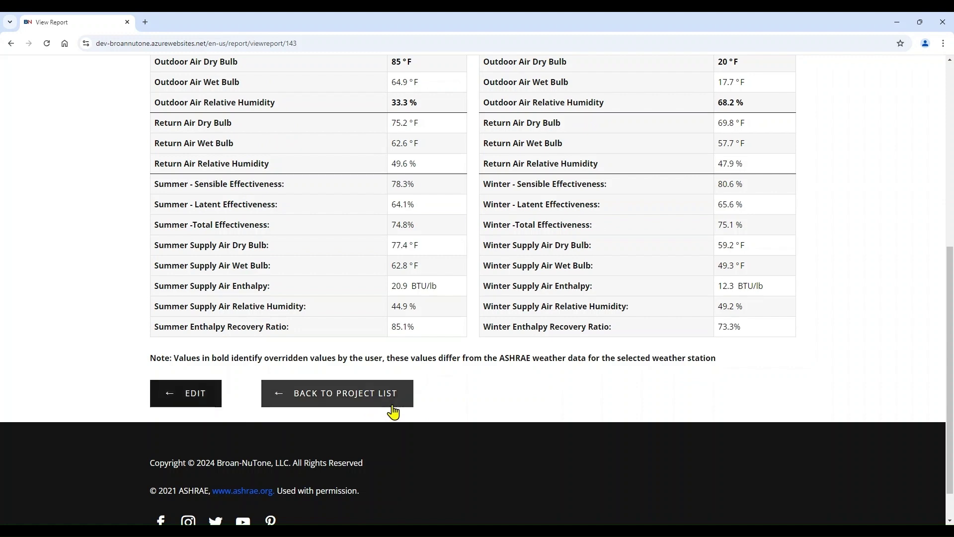
scroll(566, 398, "up", 7)
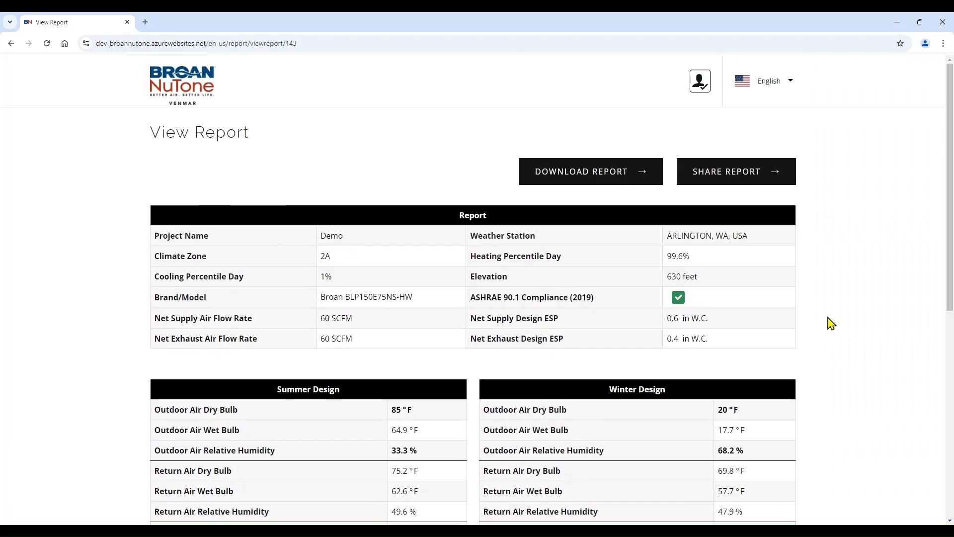